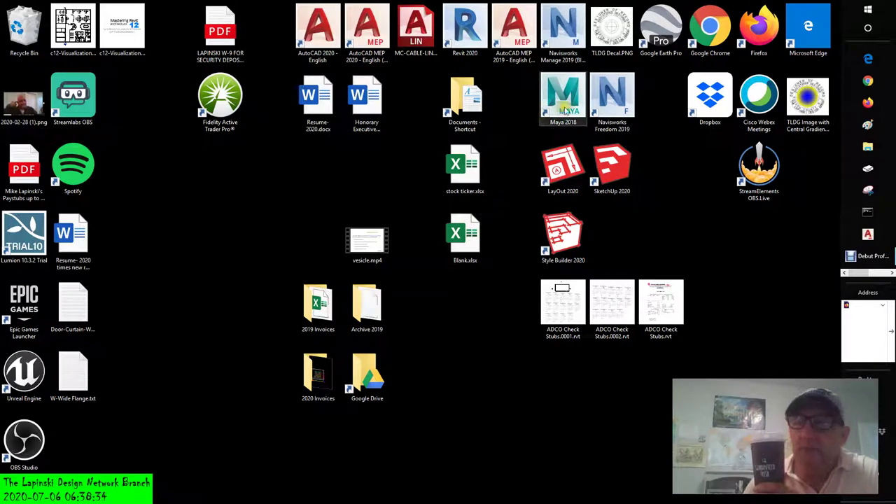
# - Bring the running Revit window with the monorail project to the front from the taskbar
pyautogui.click(887, 273)
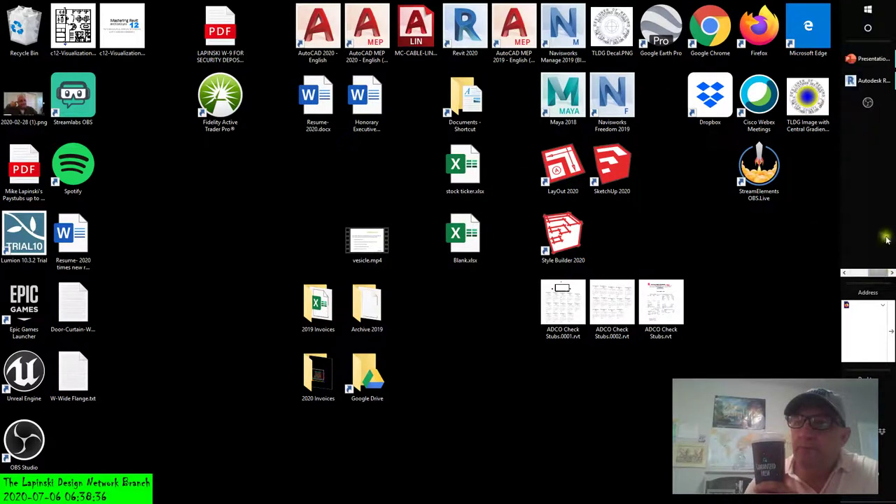
pyautogui.click(874, 81)
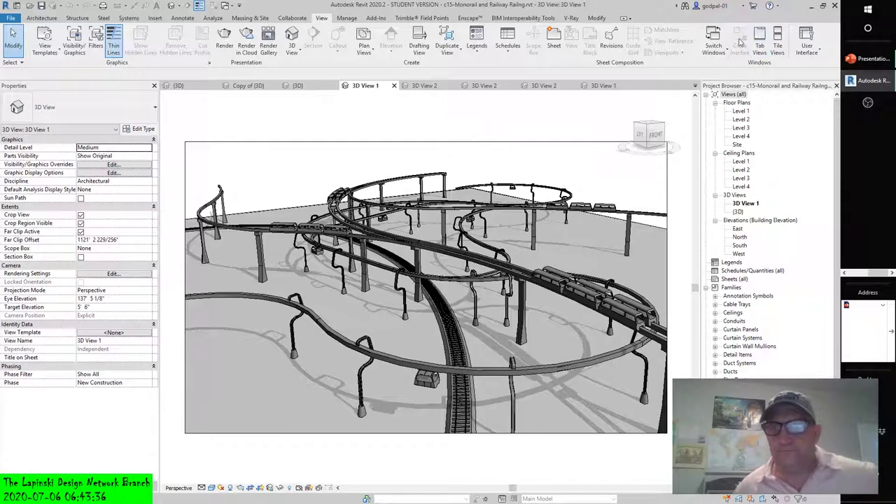
# - Tile all open views, switch back to tabbed views, and close both 3D View 1 tabs
pyautogui.click(761, 35)
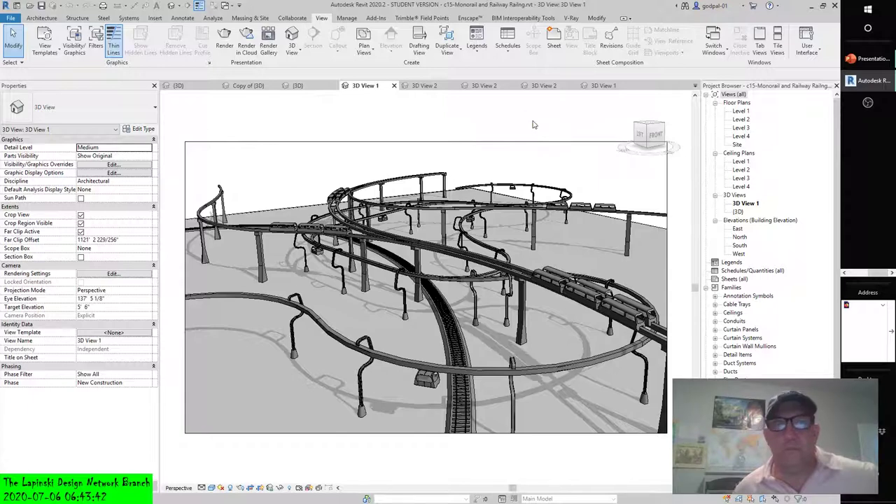
pyautogui.click(781, 40)
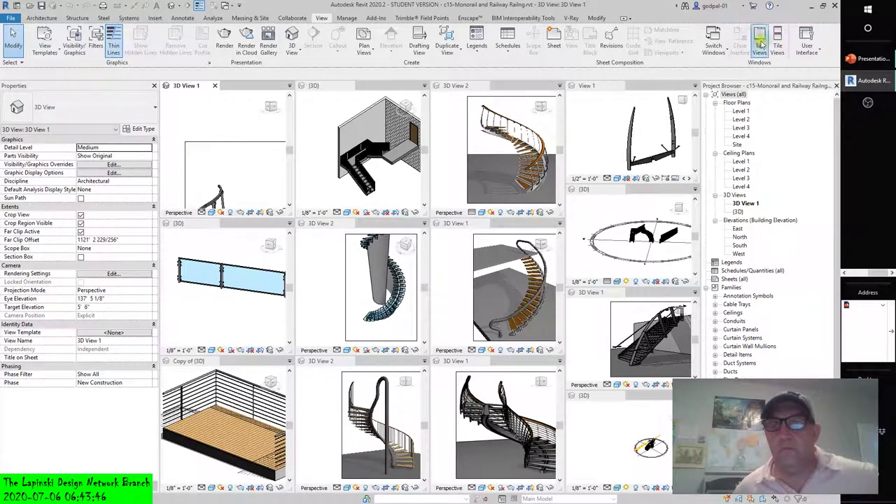
pyautogui.click(761, 44)
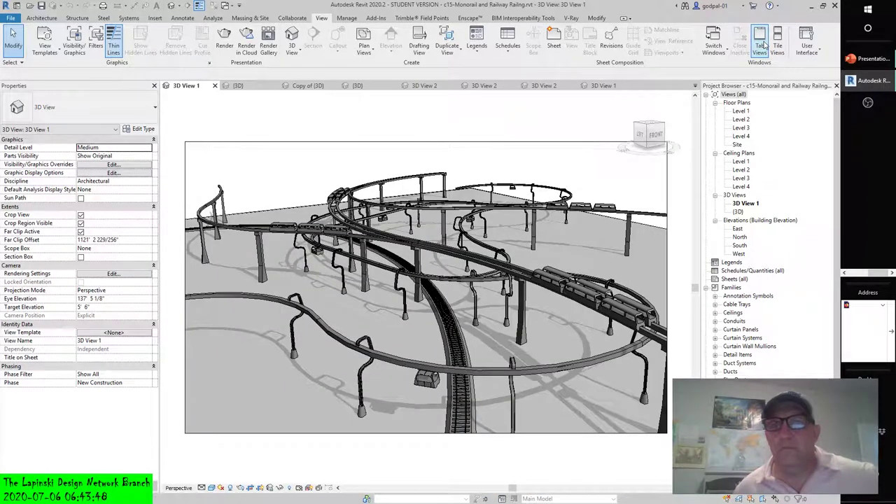
pyautogui.click(632, 86)
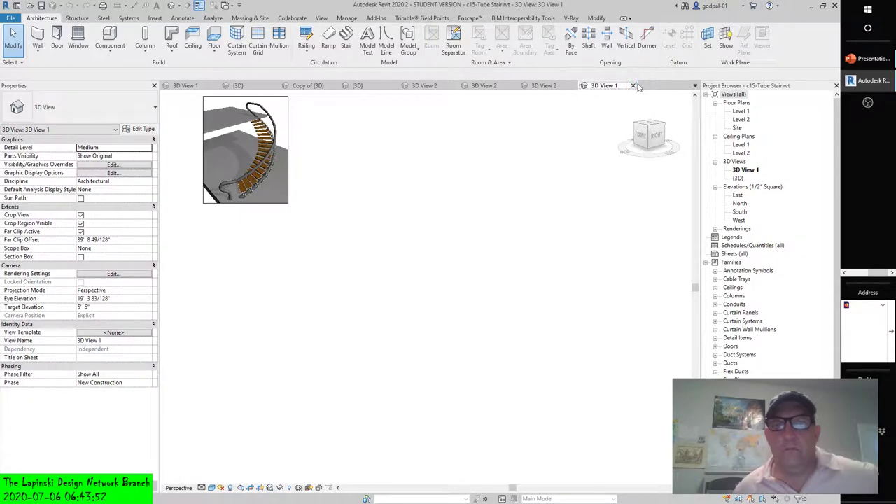
pyautogui.click(632, 85)
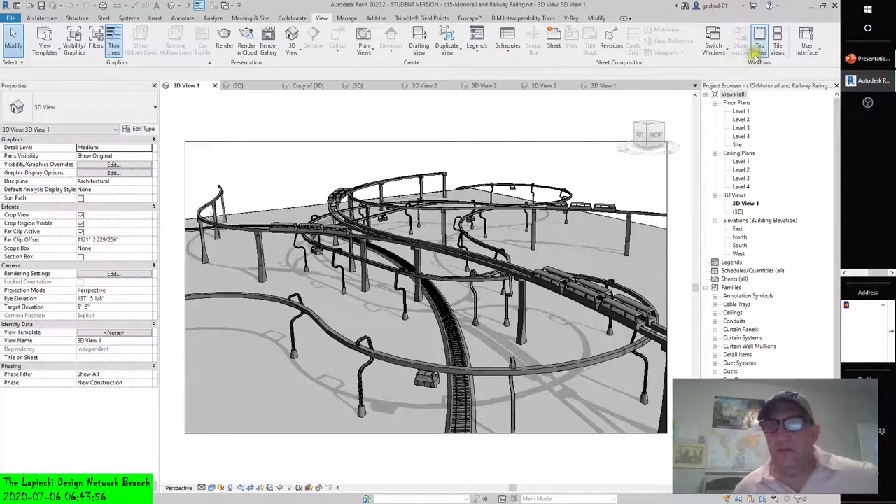
# - Close the open stair views one by one, discarding Angled-Support-Stair's changes without saving
pyautogui.click(215, 85)
pyautogui.click(215, 86)
pyautogui.click(215, 86)
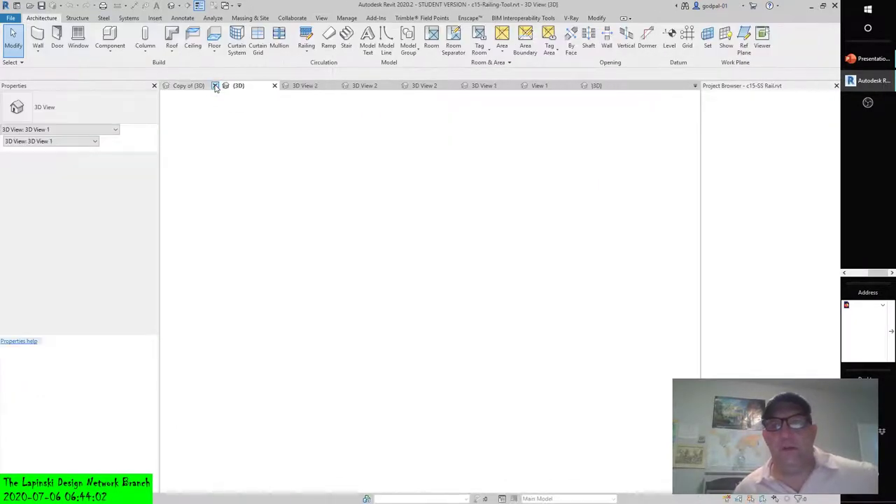
pyautogui.click(215, 86)
pyautogui.click(215, 85)
pyautogui.click(215, 85)
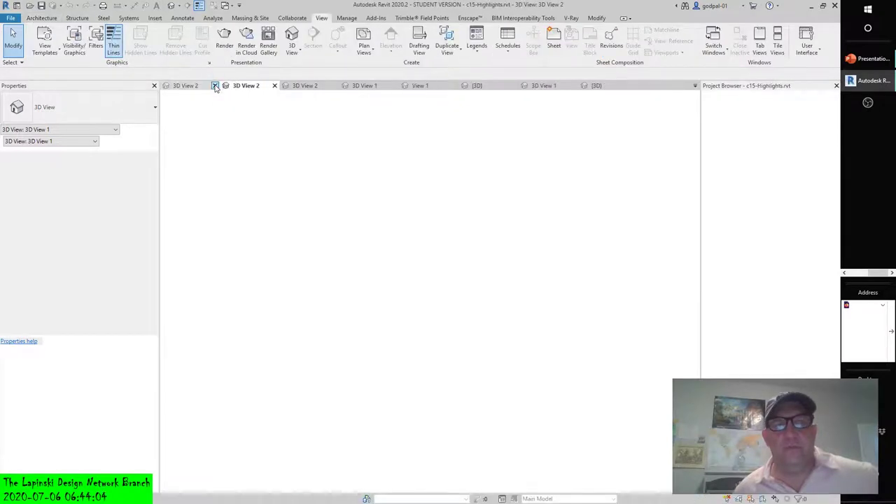
pyautogui.click(215, 85)
pyautogui.click(215, 85)
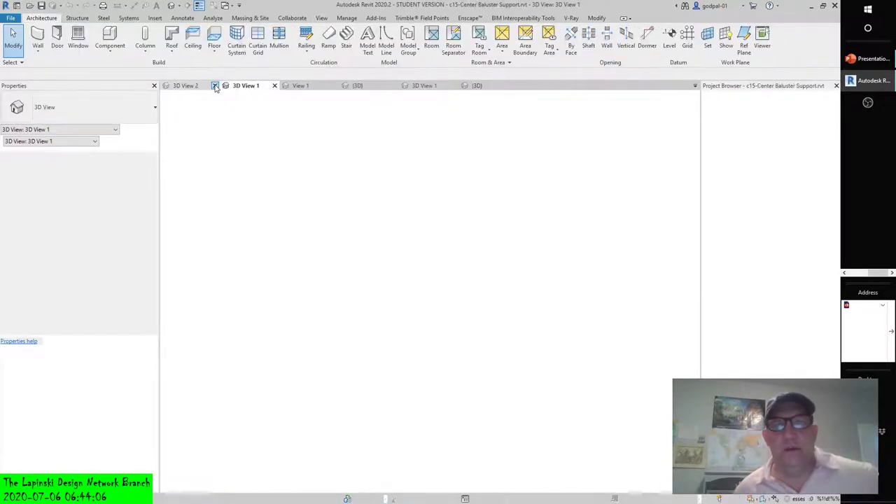
pyautogui.click(215, 85)
pyautogui.click(215, 86)
pyautogui.click(214, 85)
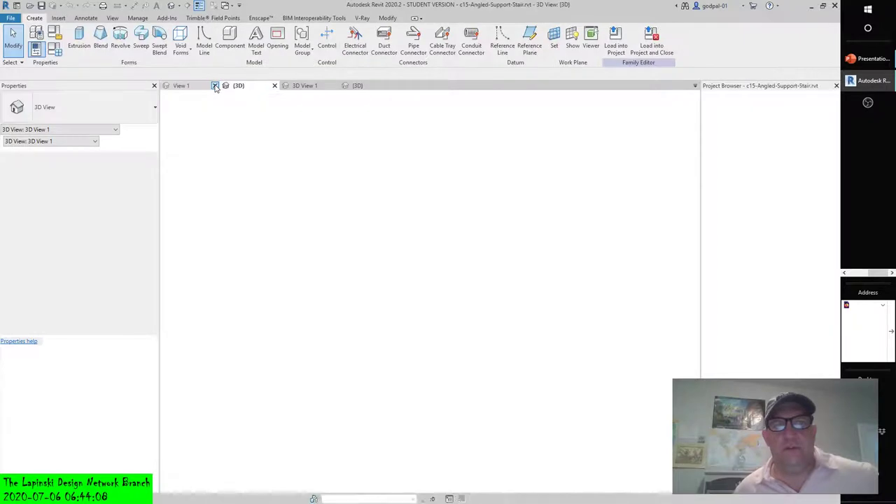
pyautogui.click(215, 85)
pyautogui.click(215, 85)
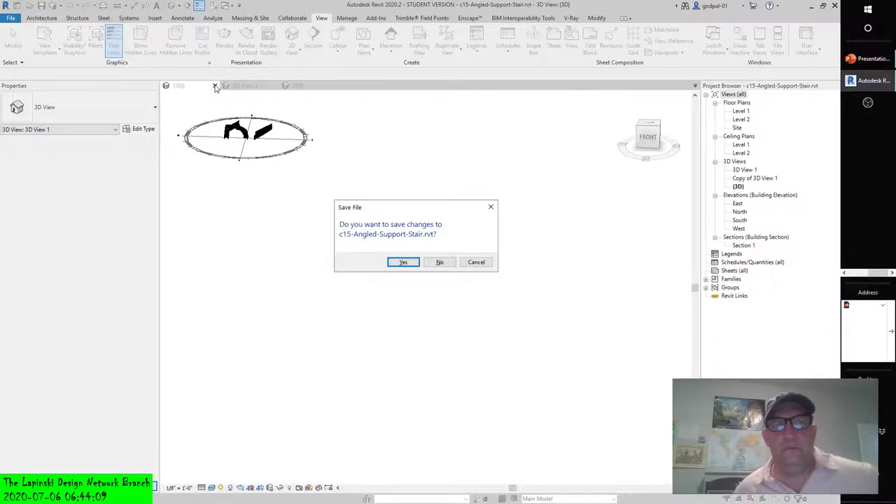
pyautogui.click(435, 262)
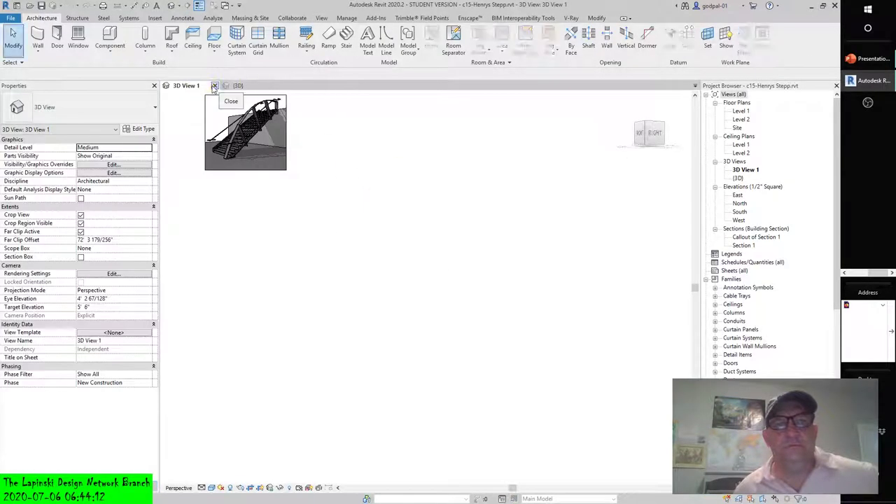
# - Close the Henrys Stepp and remaining 3D views, skipping the save reminder, then close stair-Landing's (3D) view
pyautogui.click(215, 86)
pyautogui.click(215, 86)
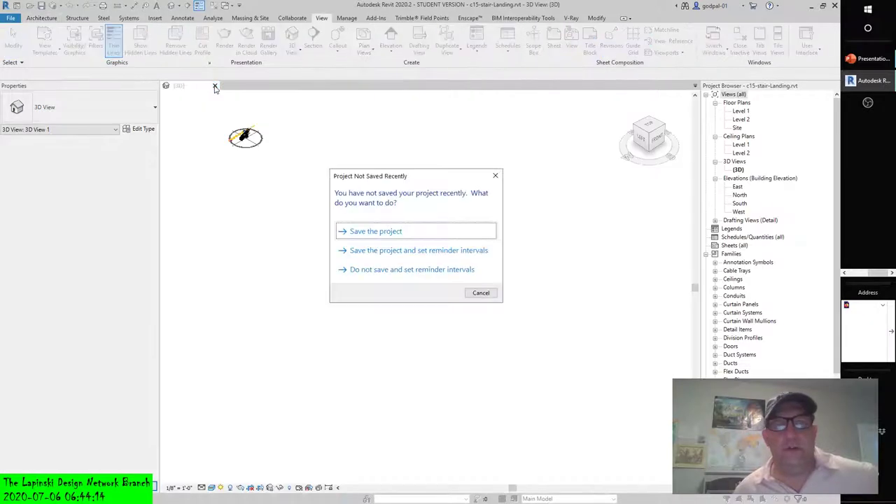
pyautogui.click(481, 293)
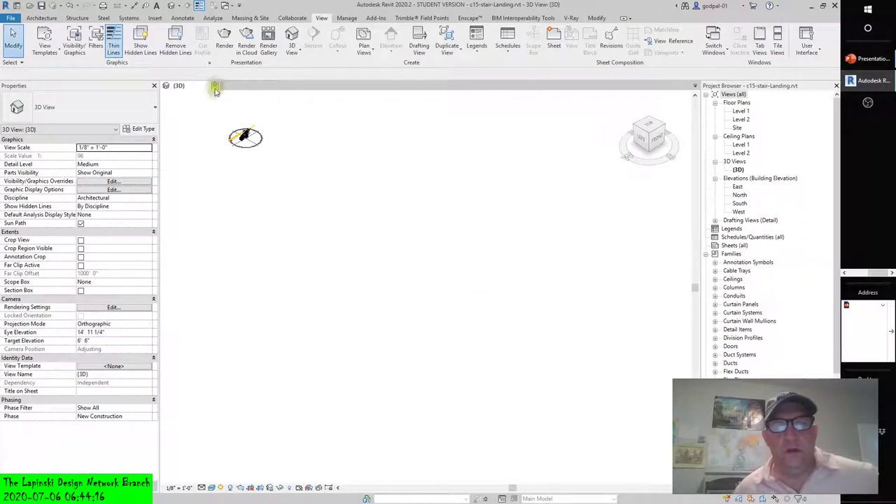
pyautogui.click(215, 85)
# - Discard stair-Landing's changes and open c17-Sample-Building.rvt from the c17 Detailing folder
pyautogui.click(440, 262)
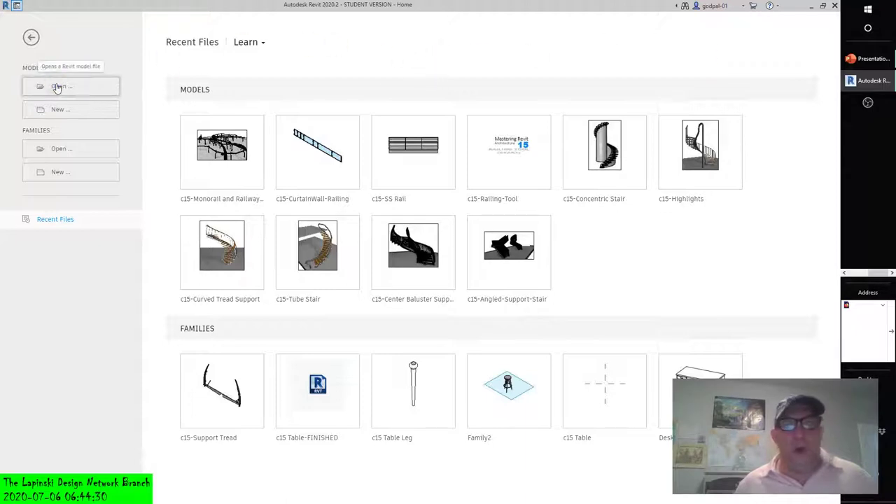
pyautogui.click(58, 86)
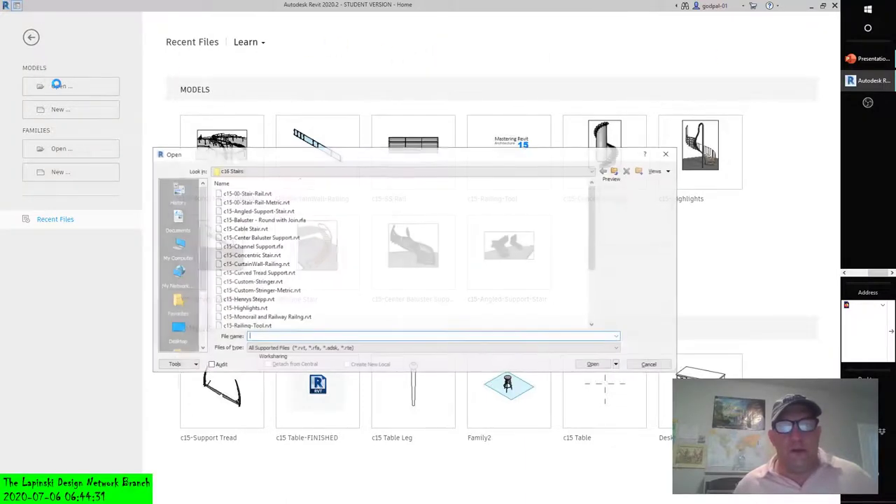
pyautogui.click(268, 171)
pyautogui.click(280, 210)
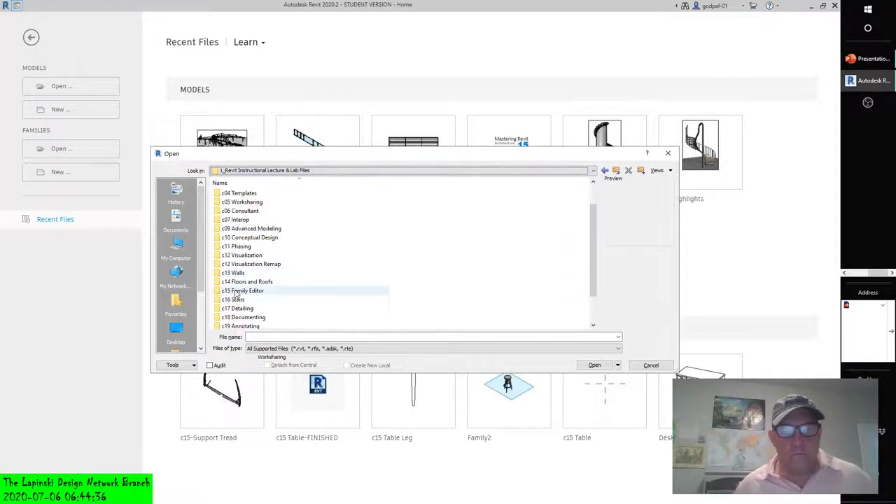
pyautogui.doubleClick(236, 308)
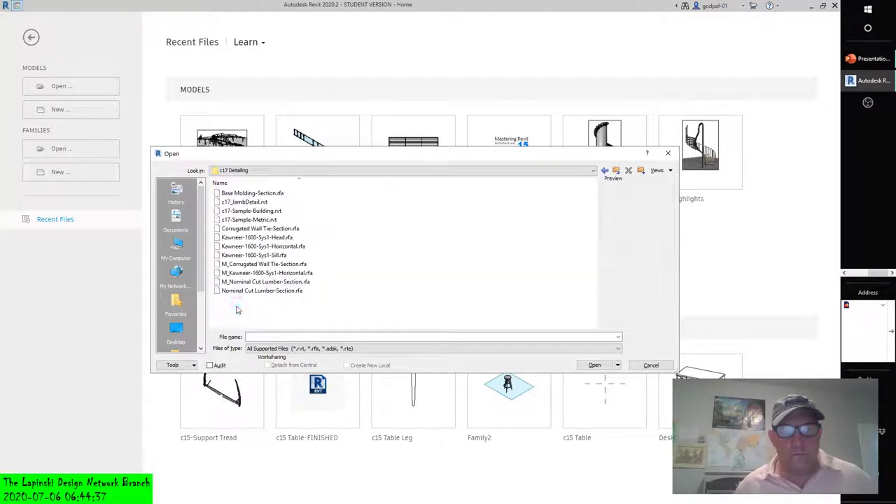
pyautogui.click(238, 211)
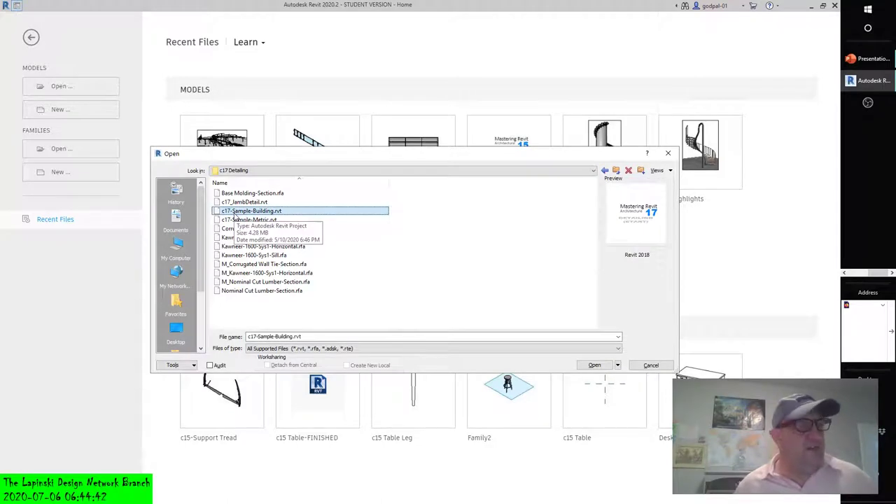
pyautogui.click(592, 365)
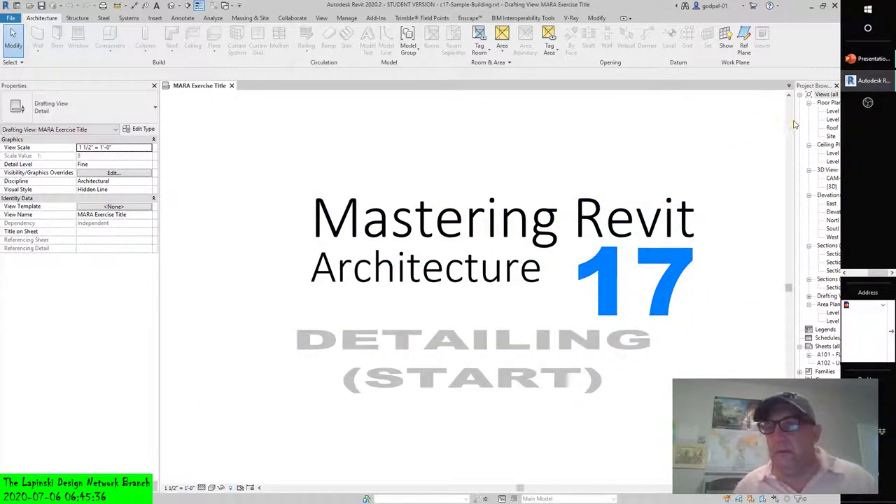
# - Widen the Project Browser so the c17-Sample-Building view names are readable
pyautogui.moveTo(793, 121)
pyautogui.mouseDown()
pyautogui.moveTo(667, 129)
pyautogui.moveTo(688, 138)
pyautogui.mouseUp()
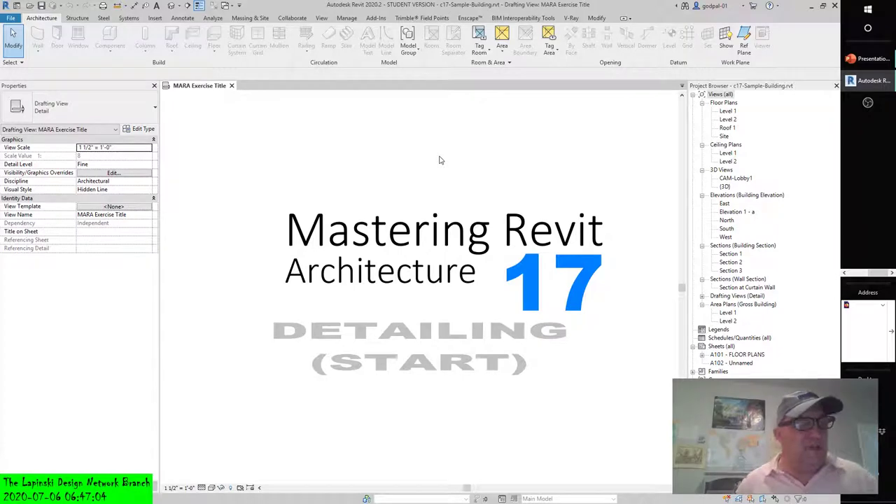
# - Open the Level 1 floor plan and close the MARA Exercise Title view
pyautogui.click(320, 18)
pyautogui.doubleClick(728, 110)
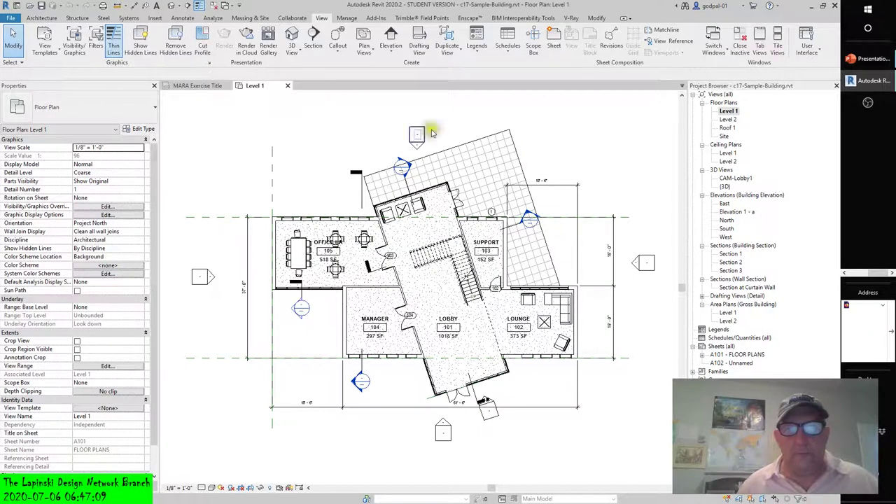
pyautogui.click(228, 85)
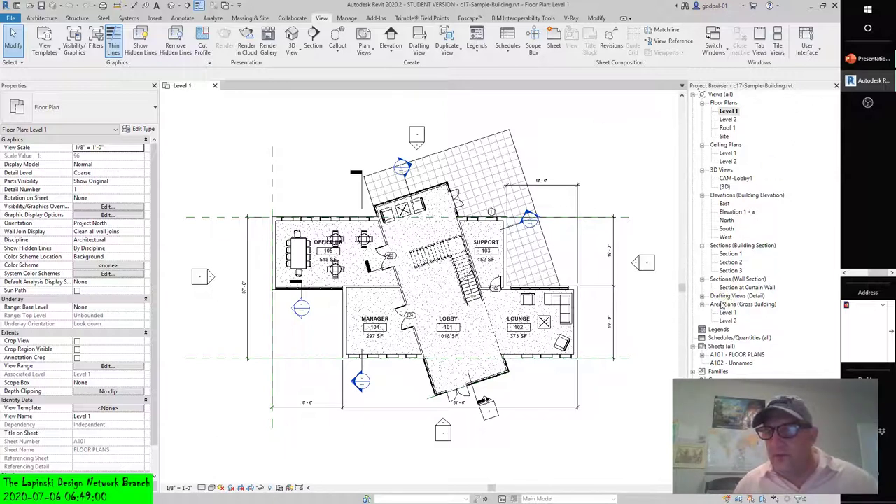
# - Open the Section 2 building section and expand the View tab's Callout shape options
pyautogui.doubleClick(728, 263)
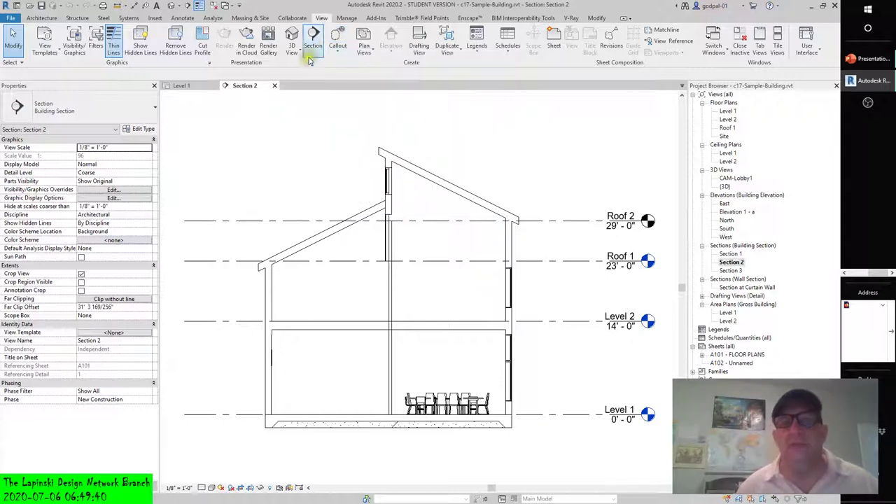
pyautogui.click(340, 54)
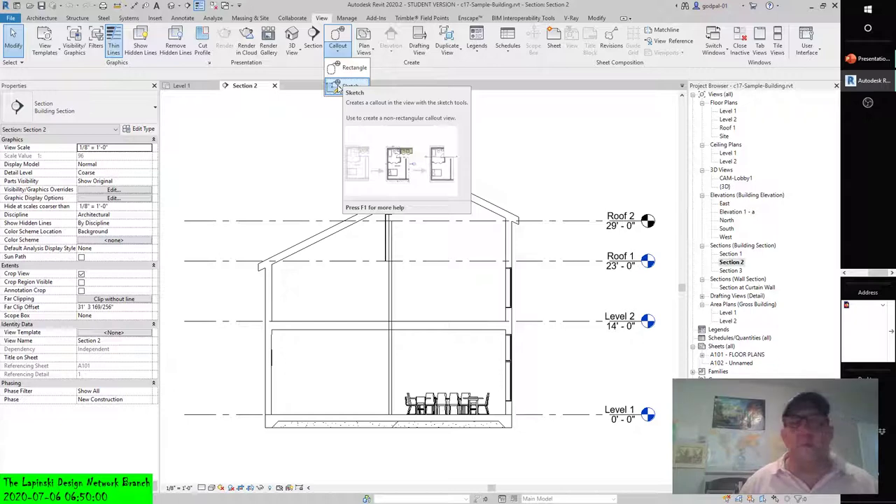
# - Start a rectangular callout of type Wall Section, placing its first corner above the roof
pyautogui.click(350, 68)
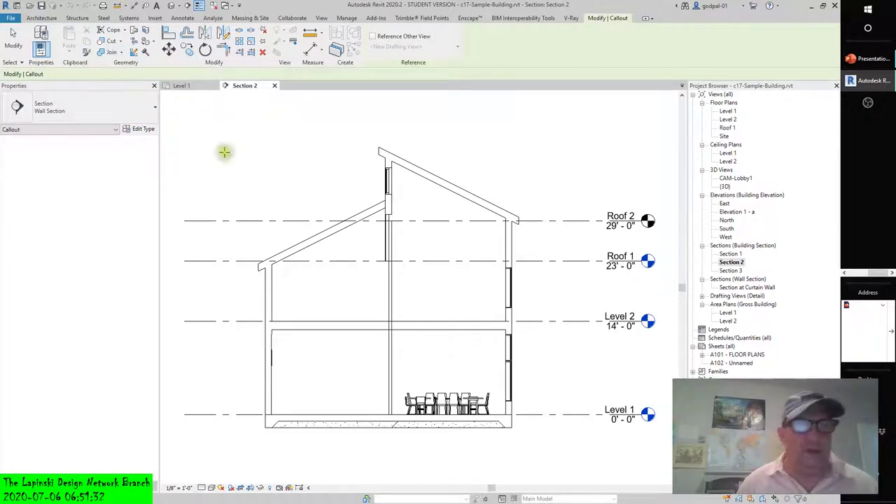
pyautogui.click(63, 112)
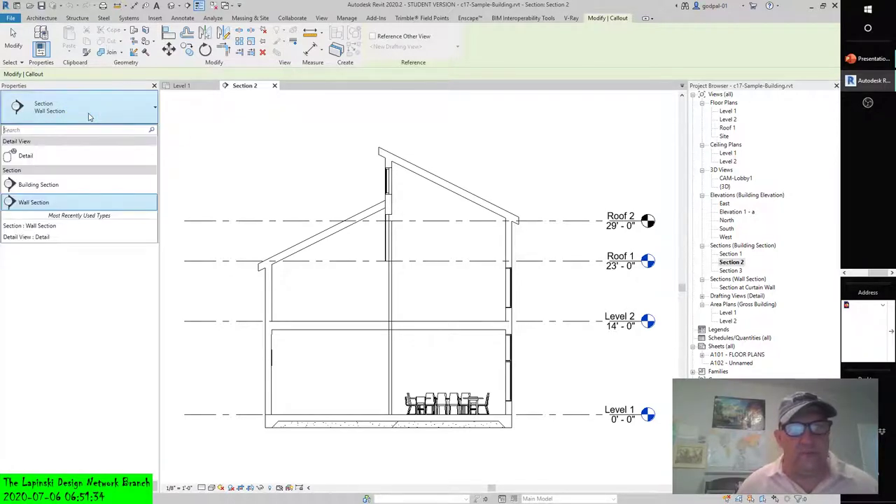
pyautogui.click(28, 203)
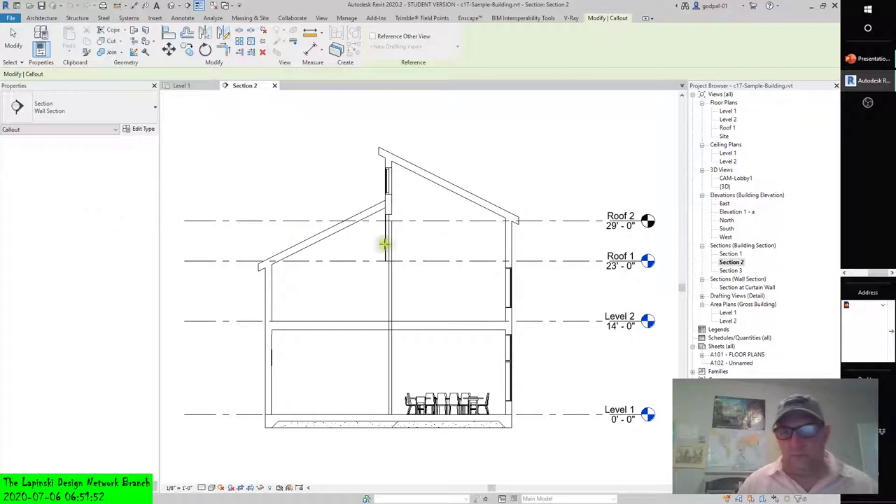
pyautogui.click(495, 194)
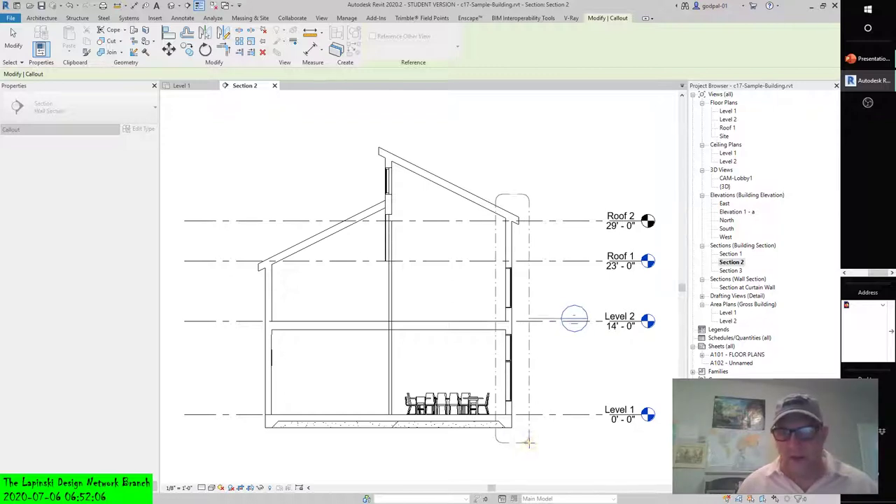
# - Finish the callout below the foundation, then move its head above Level 2 and deselect
pyautogui.click(529, 442)
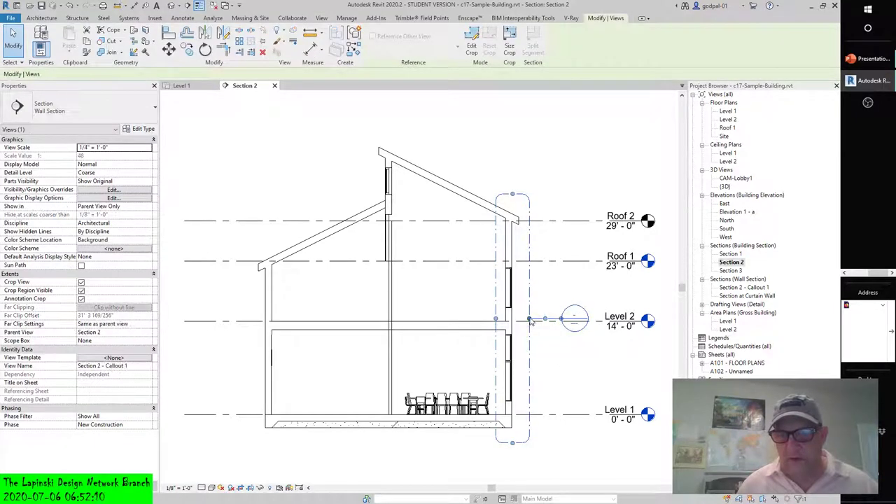
pyautogui.moveTo(530, 319); pyautogui.dragTo(563, 290)
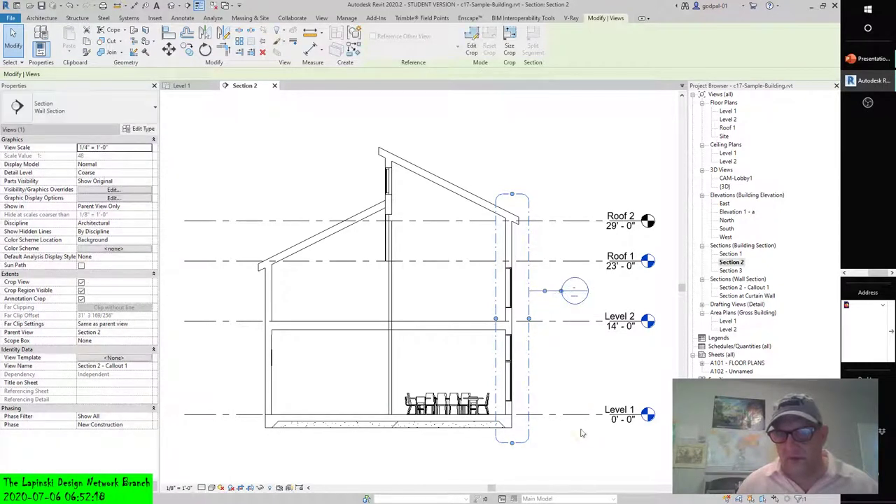
pyautogui.click(559, 364)
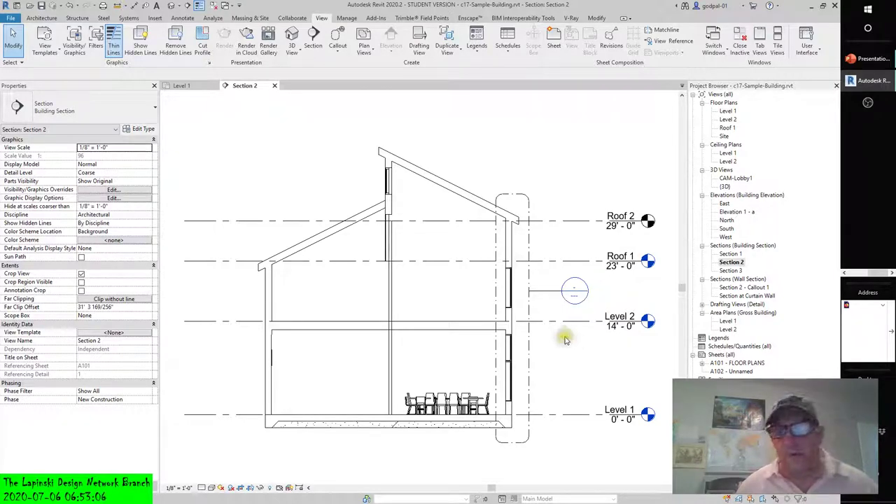
# - Expand Drafting Views (Detail) to show MARA Exercise Title, then reselect the Section 2 wall-section callout
pyautogui.click(554, 294)
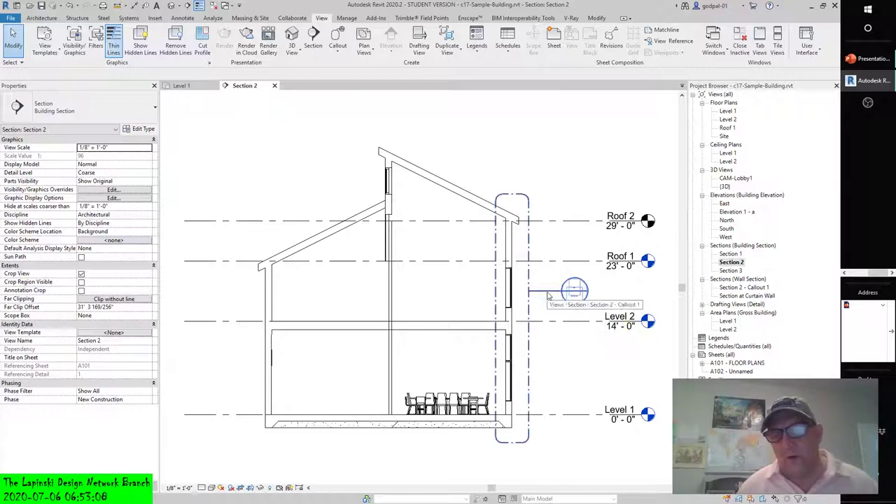
pyautogui.rightClick(548, 292)
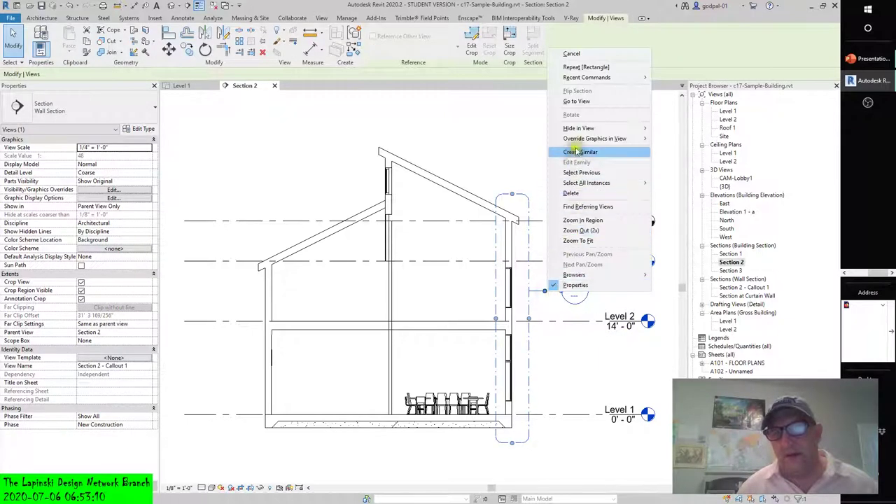
pyautogui.click(470, 126)
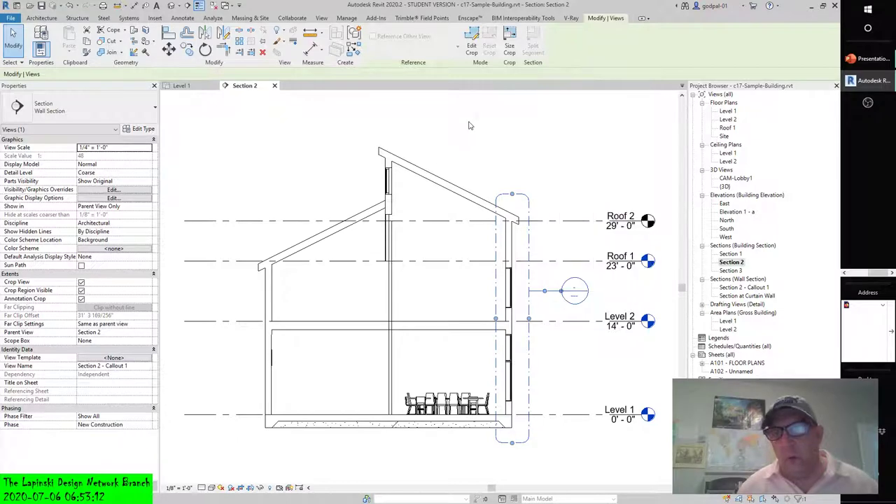
pyautogui.click(484, 122)
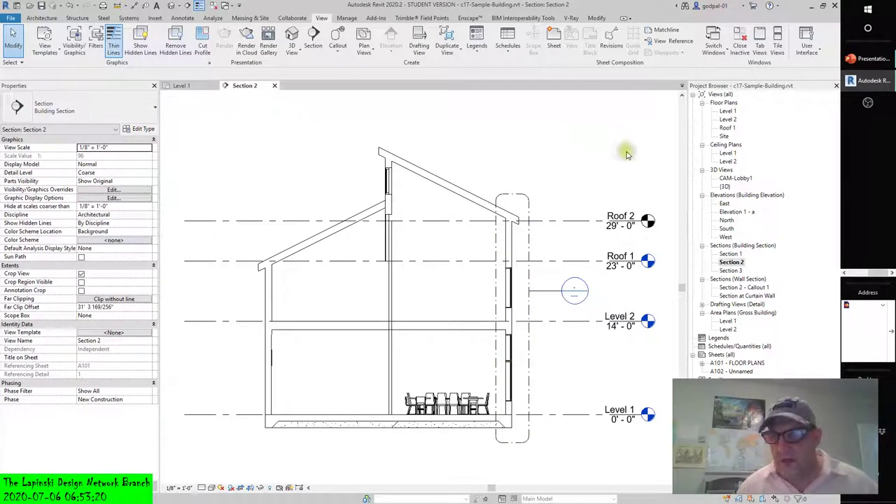
pyautogui.click(703, 305)
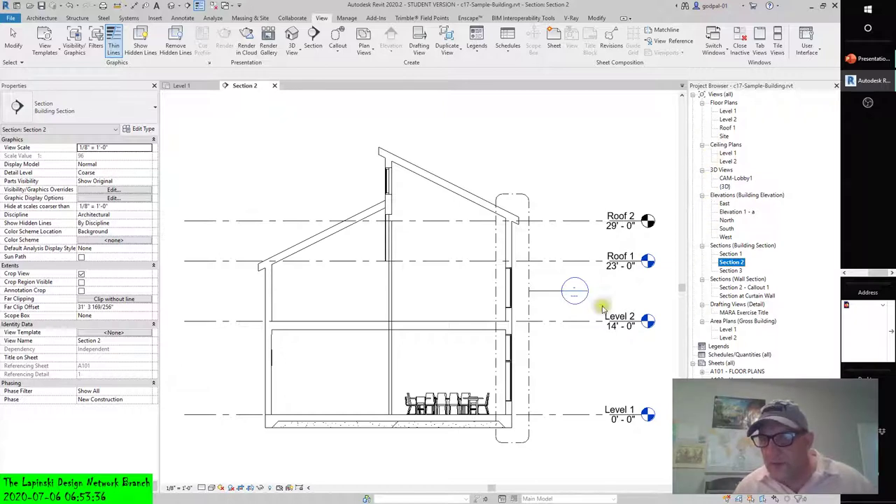
pyautogui.click(530, 208)
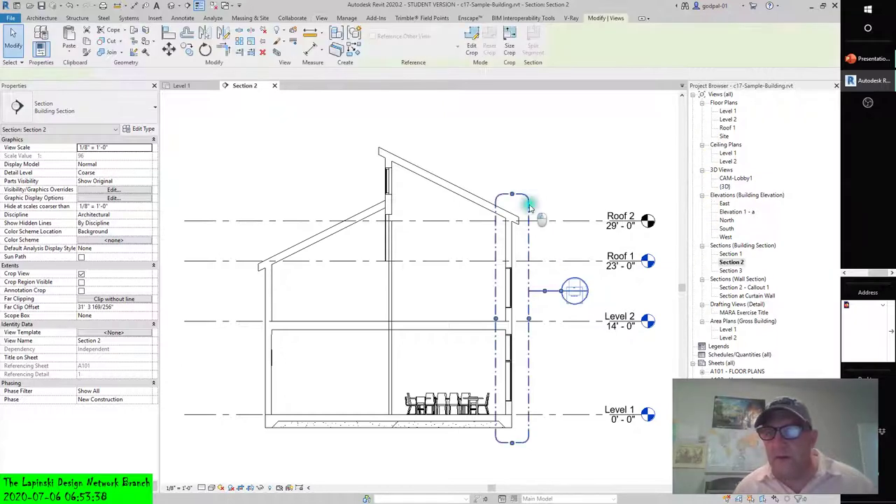
# - Finish the callout profile edit and go to the Section 2 - Callout 1 view
pyautogui.doubleClick(530, 208)
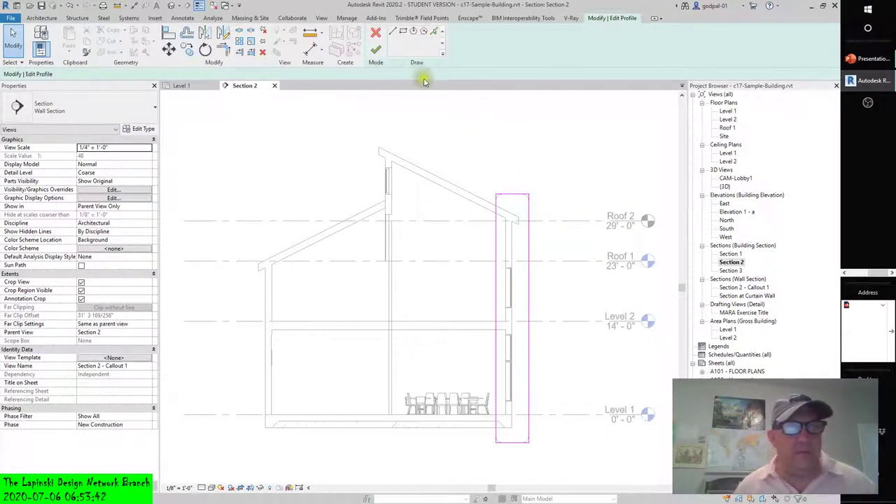
pyautogui.click(376, 50)
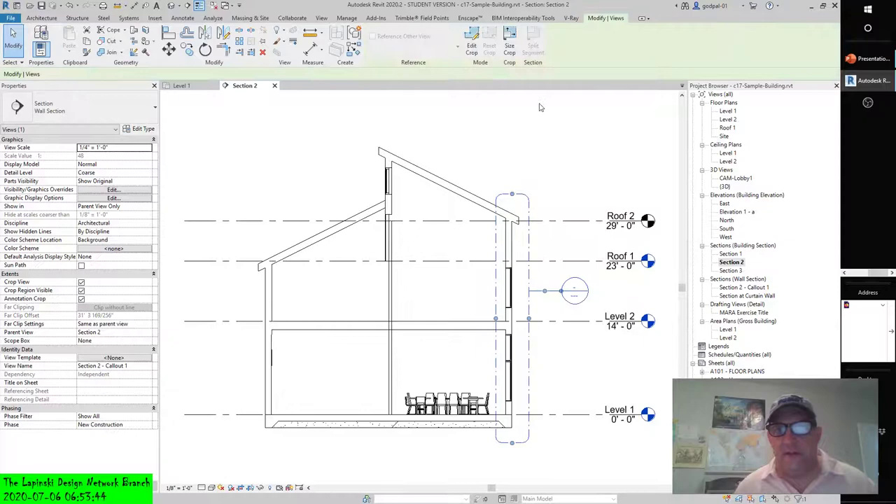
pyautogui.click(566, 174)
pyautogui.rightClick(530, 216)
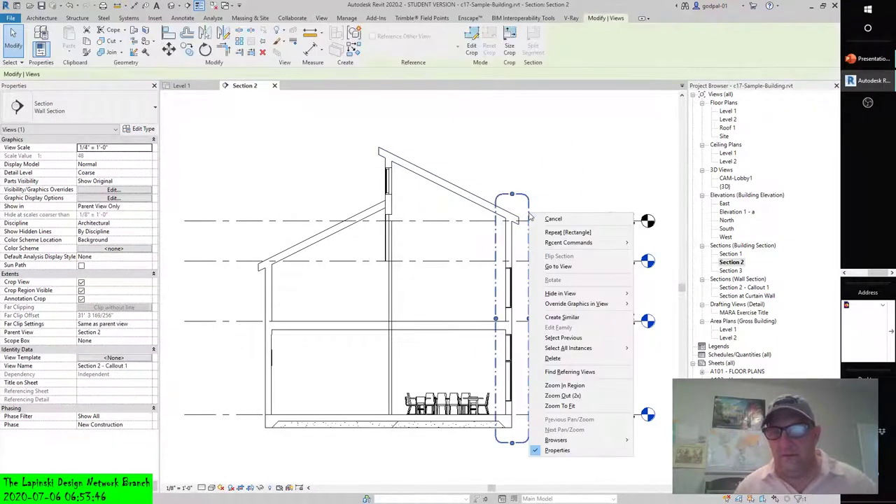
pyautogui.click(553, 273)
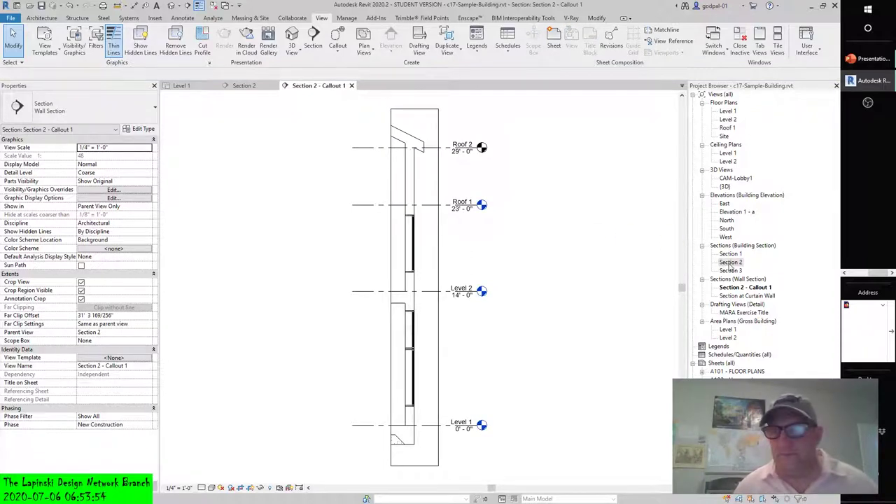
pyautogui.click(730, 263)
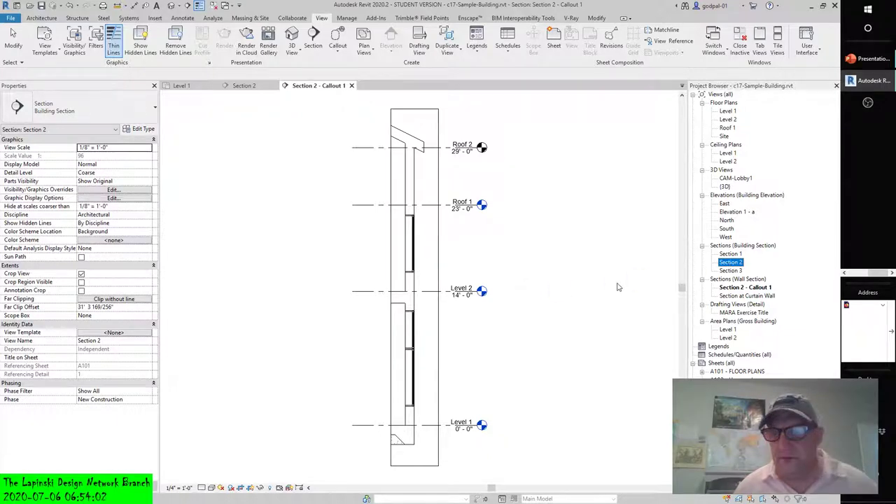
pyautogui.click(732, 288)
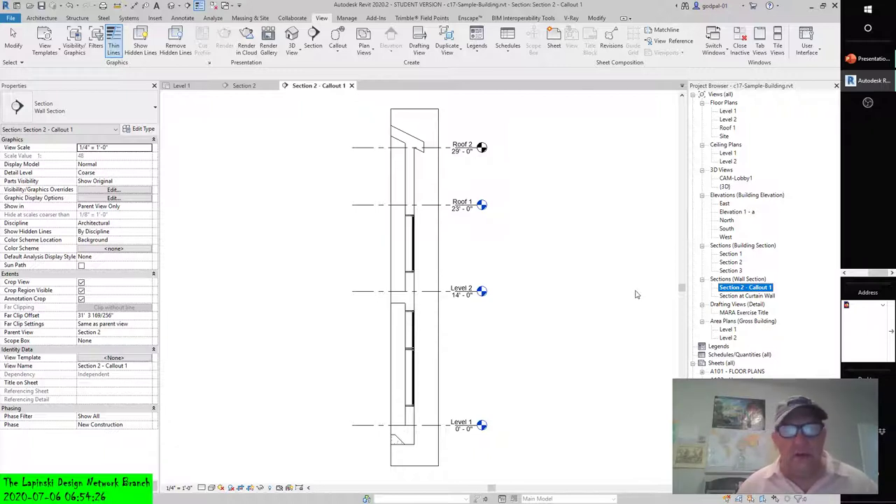
pyautogui.click(346, 210)
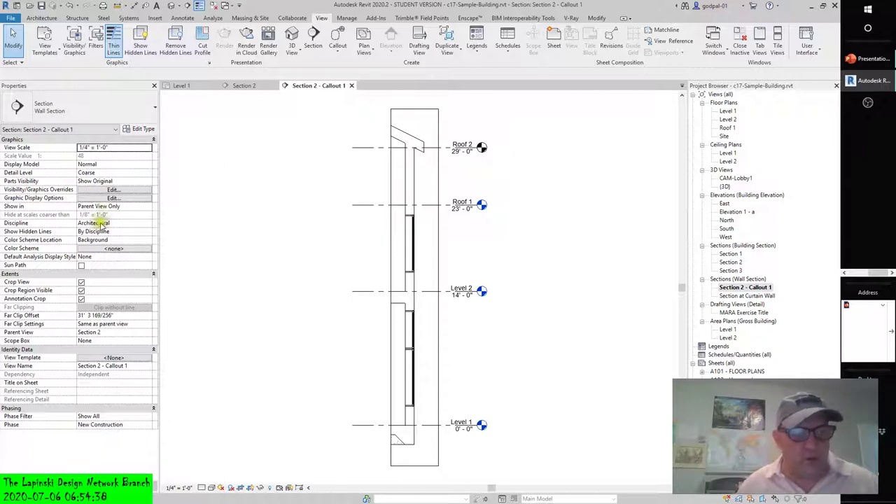
# - Change the View Name from 'Section 2 - Callout 1' to 'Wall Section North' and apply it
pyautogui.click(89, 366)
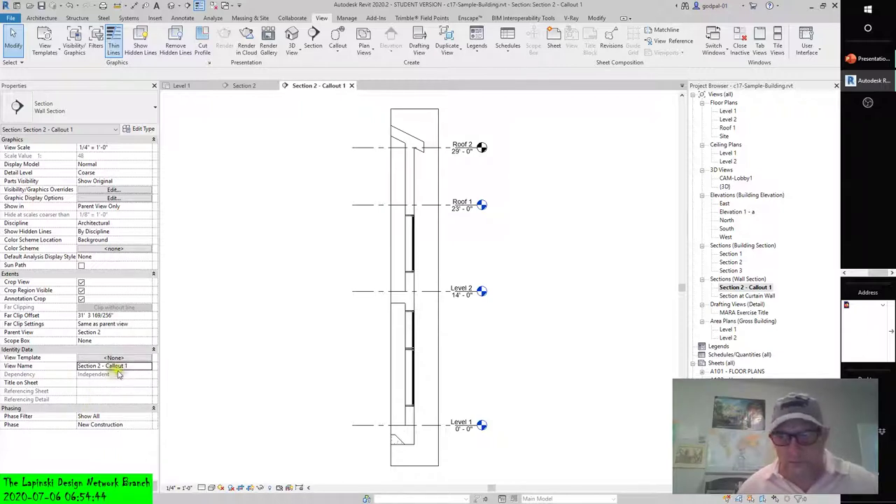
pyautogui.moveTo(128, 366); pyautogui.dragTo(80, 371)
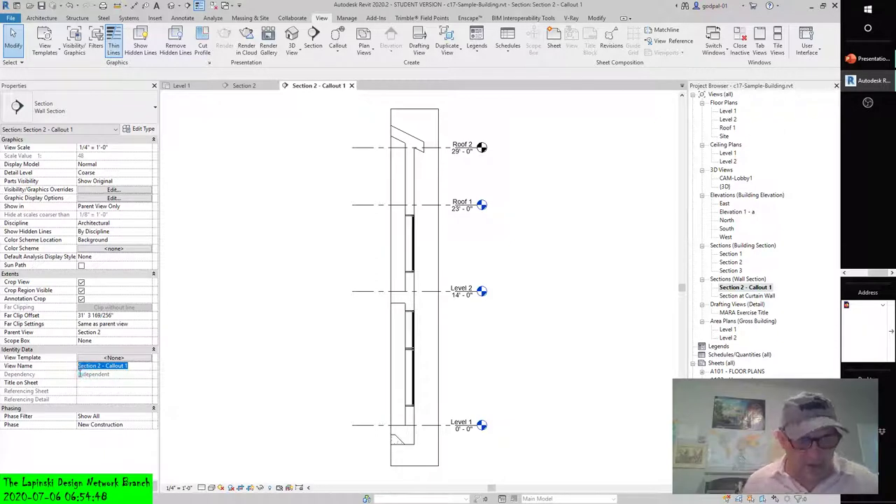
pyautogui.write('Wall S')
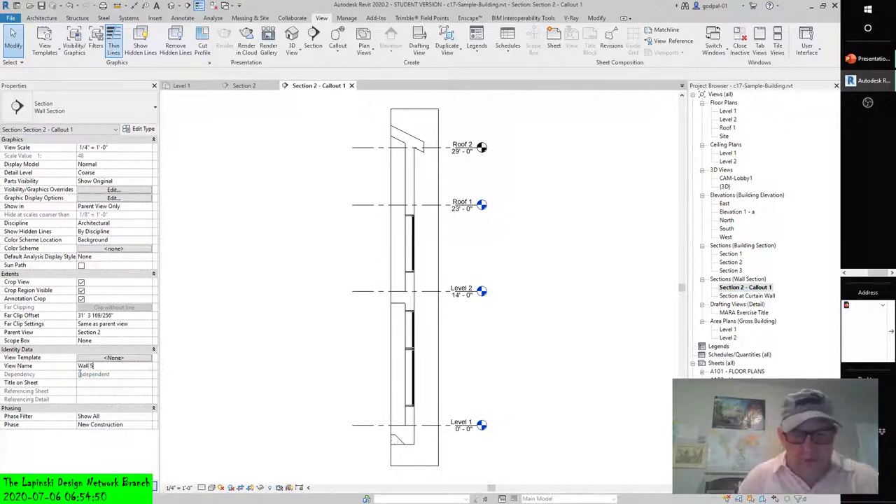
pyautogui.write('ection North')
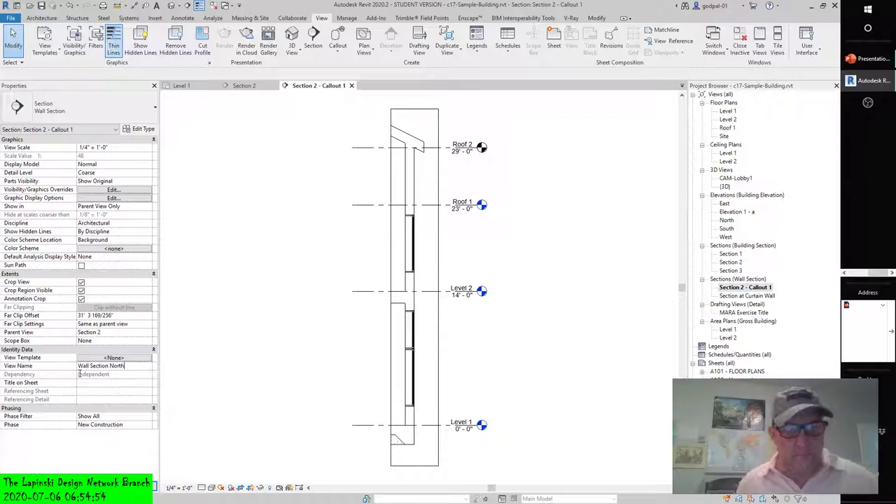
pyautogui.press('Return')
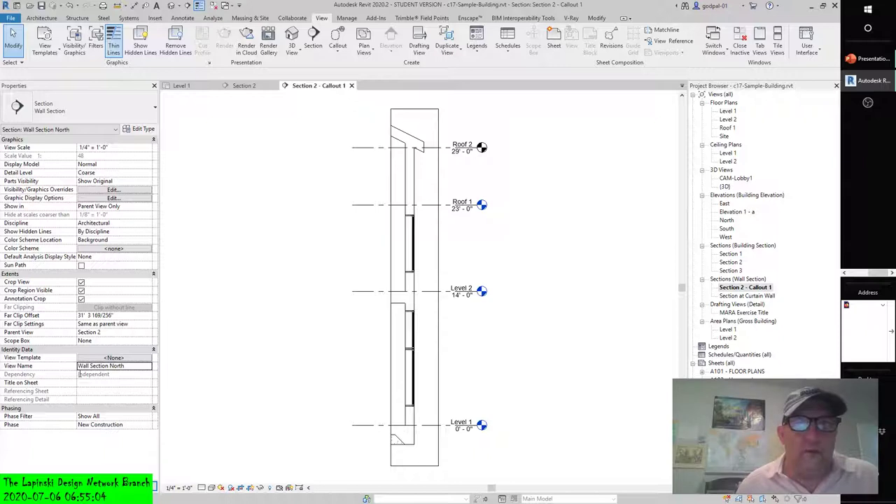
pyautogui.click(26, 234)
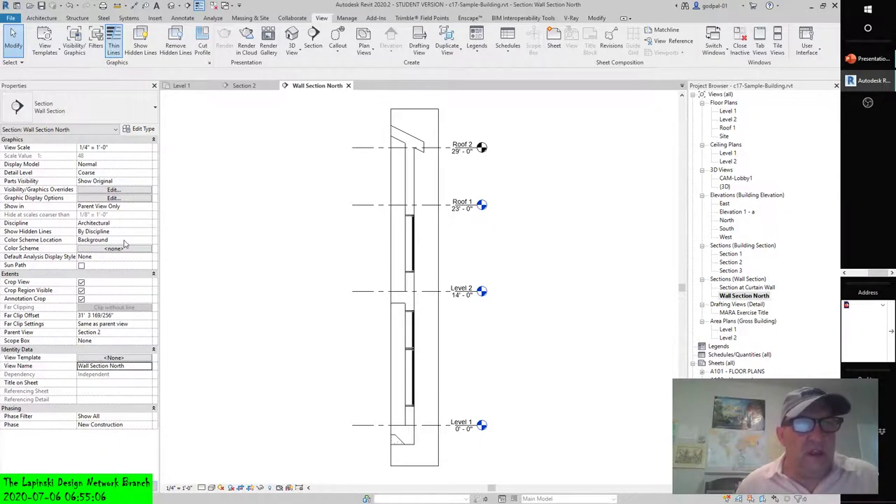
# - Set Detail Level to Medium and View Scale to 1/2" = 1'-0" in Properties
pyautogui.click(112, 172)
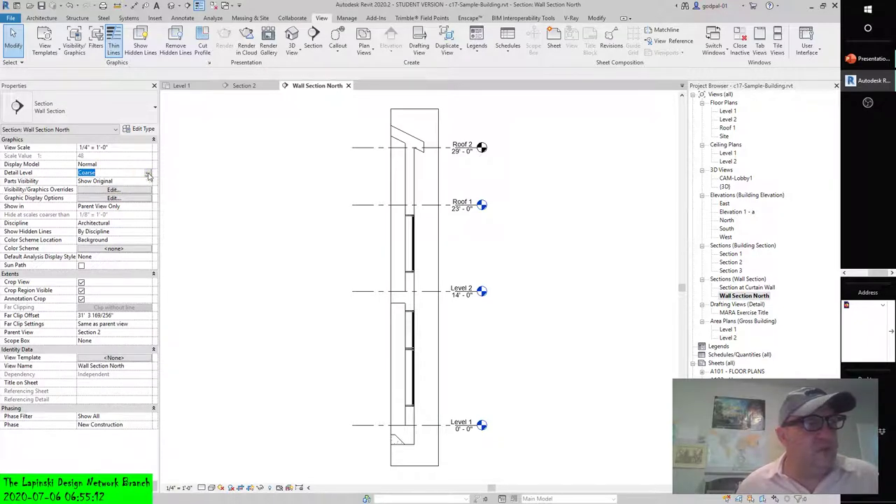
pyautogui.click(147, 174)
pyautogui.click(100, 190)
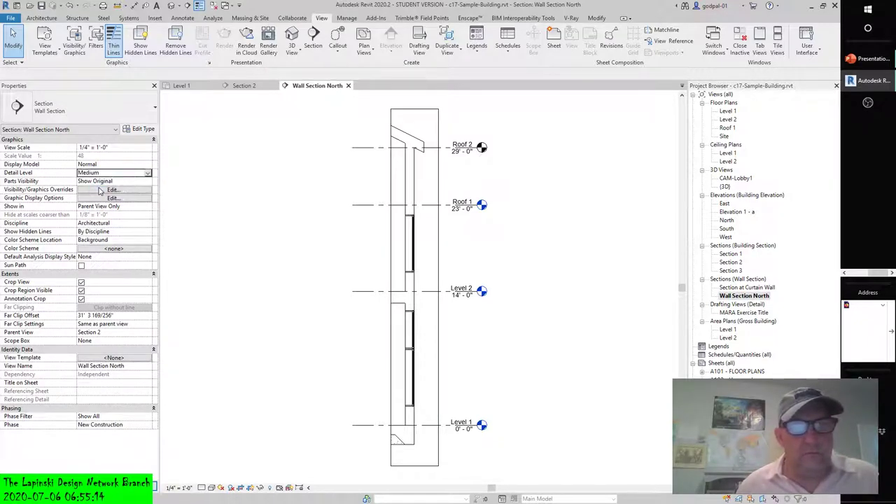
pyautogui.click(98, 148)
pyautogui.click(147, 149)
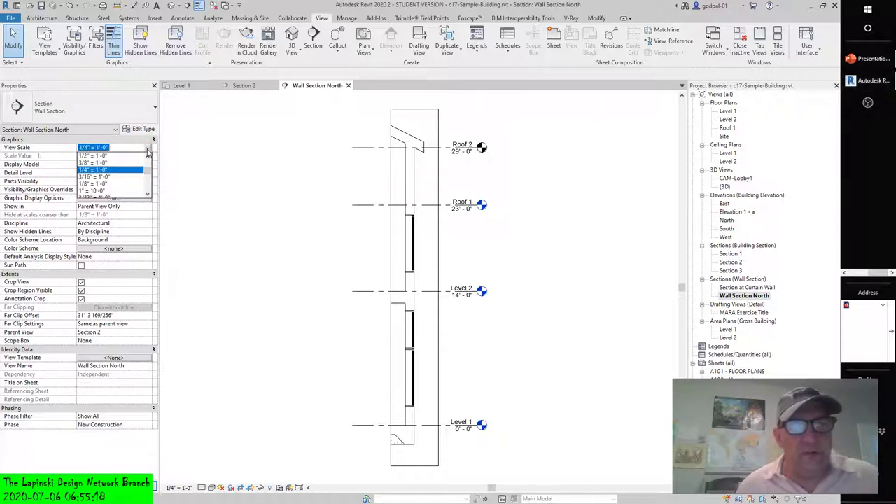
pyautogui.click(95, 157)
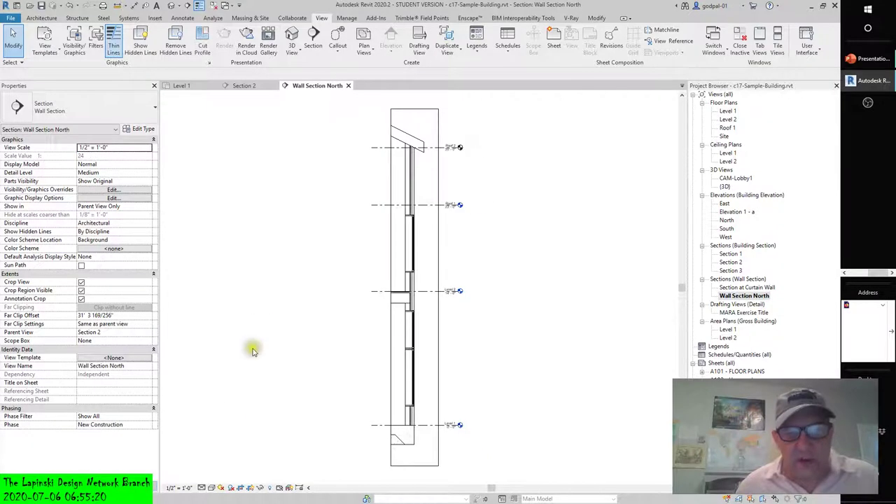
# - Review the view control bar's detail and scale options, then zoom into the Level 1 footing
pyautogui.click(202, 488)
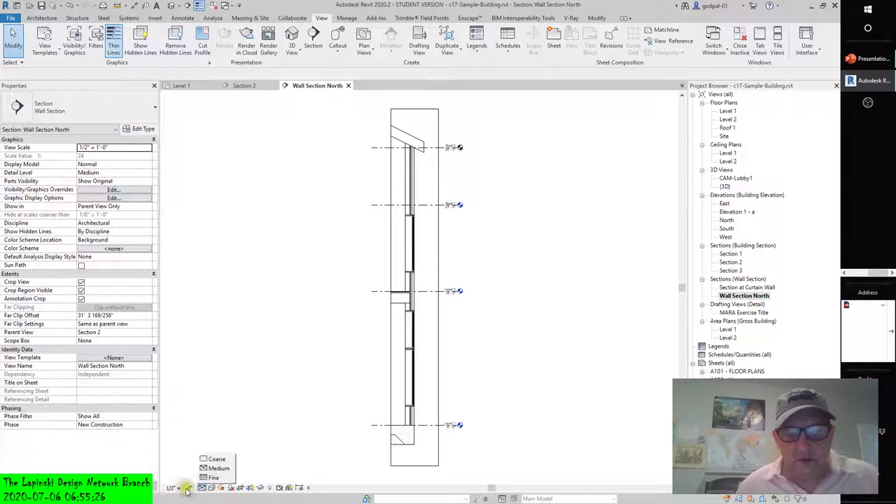
pyautogui.click(186, 489)
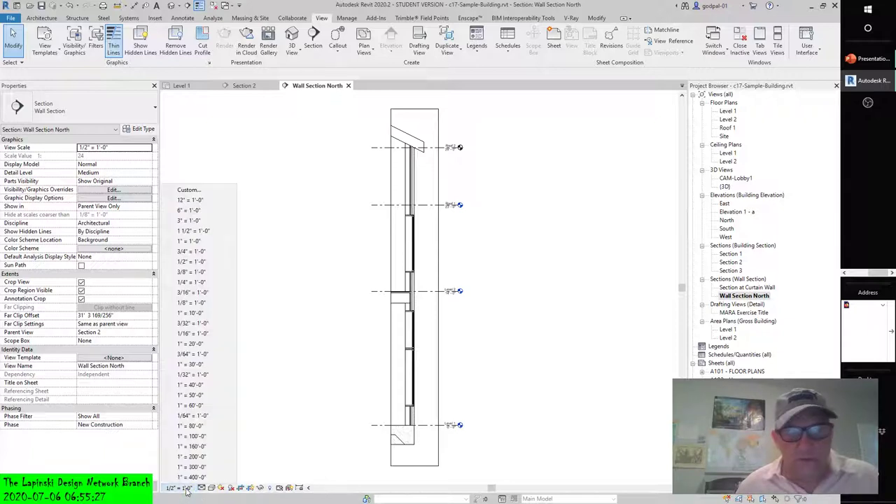
pyautogui.click(327, 339)
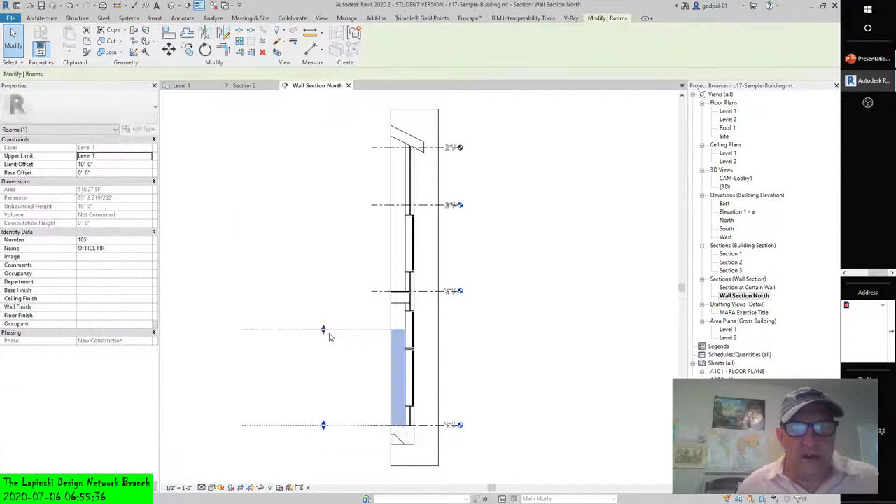
pyautogui.click(303, 214)
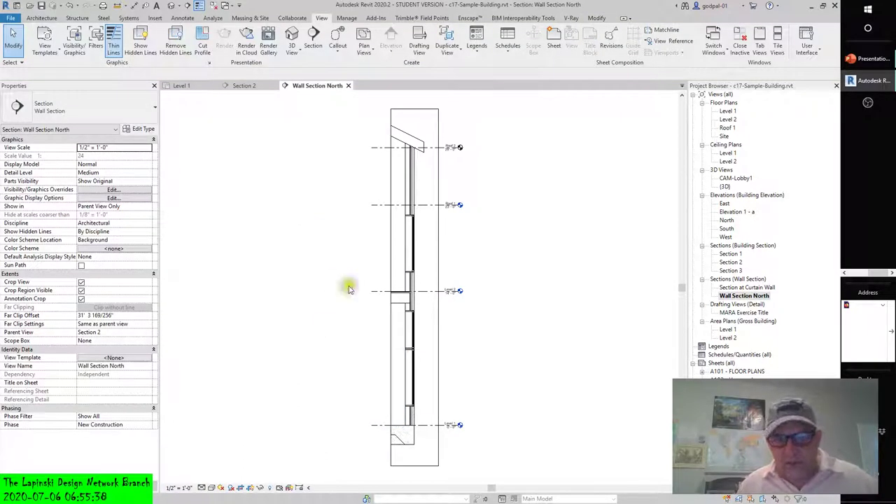
pyautogui.scroll(5, 414, 455)
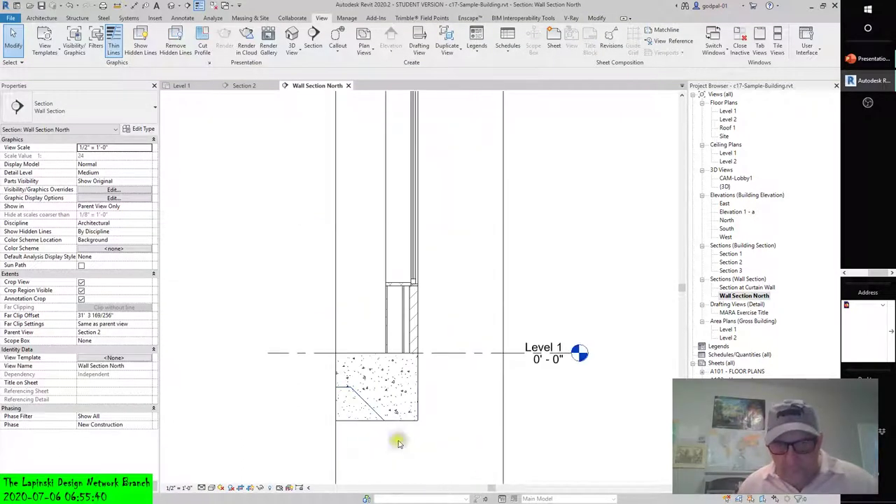
pyautogui.click(202, 487)
pyautogui.click(212, 459)
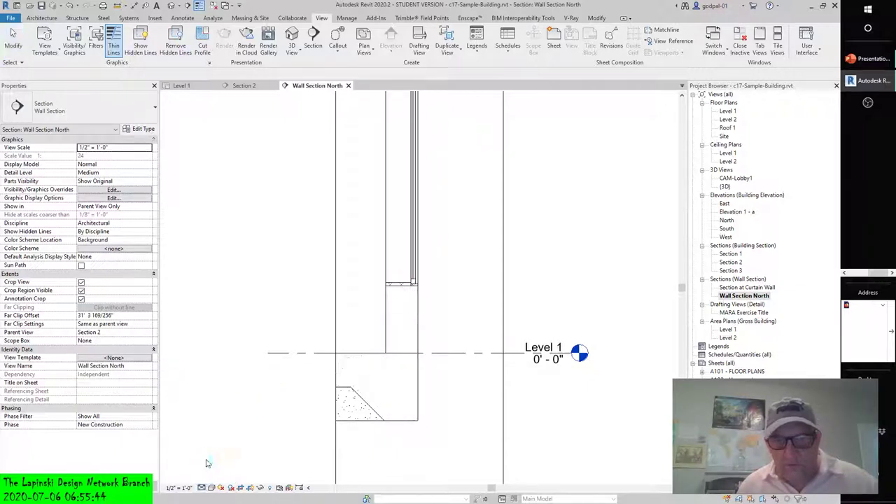
pyautogui.click(203, 488)
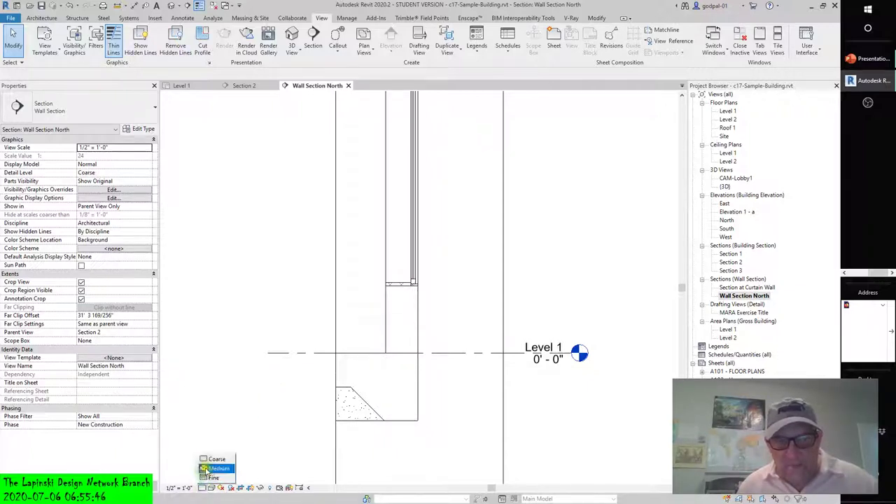
pyautogui.click(211, 469)
pyautogui.click(203, 488)
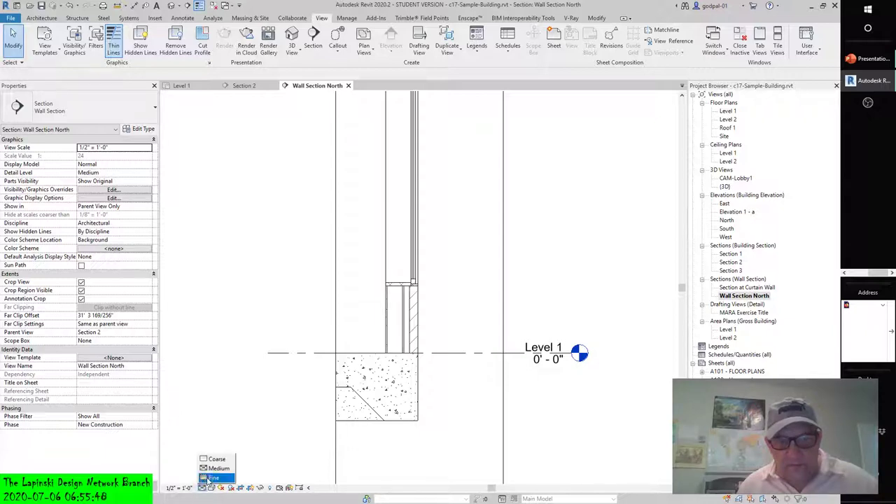
pyautogui.click(211, 479)
pyautogui.click(204, 488)
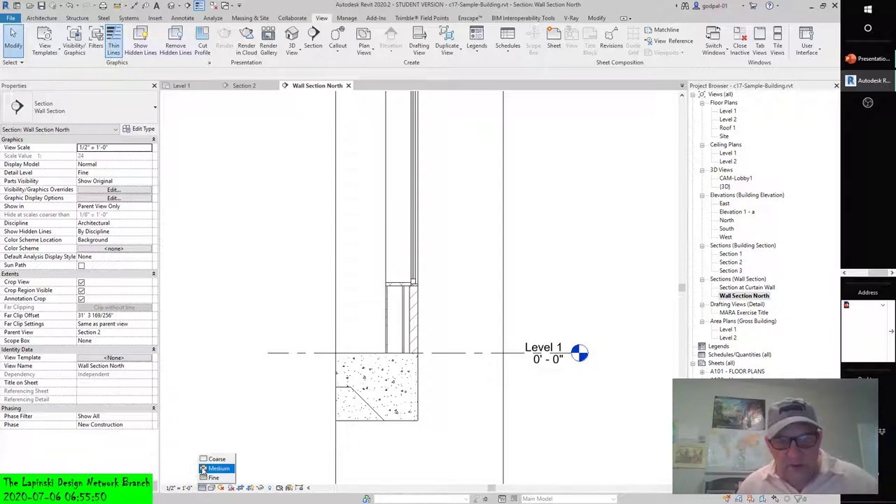
pyautogui.click(211, 469)
pyautogui.scroll(-2, 258, 334)
pyautogui.scroll(-4, 260, 337)
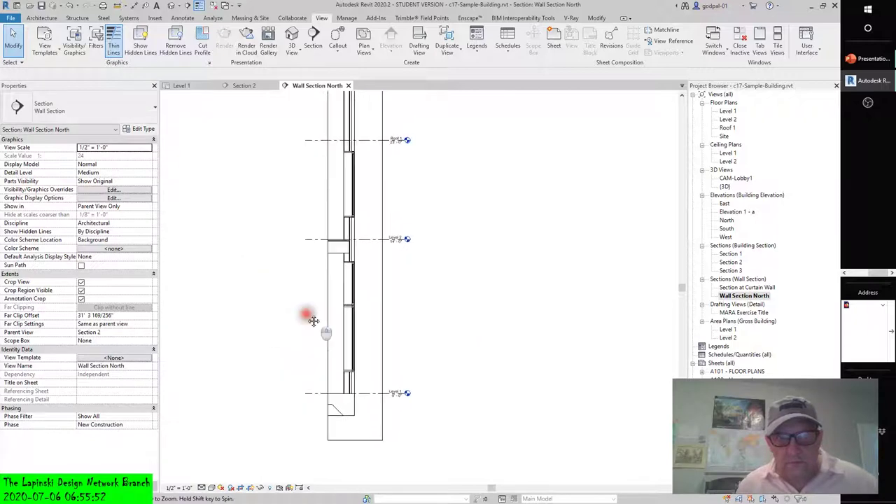
pyautogui.scroll(5, 306, 288)
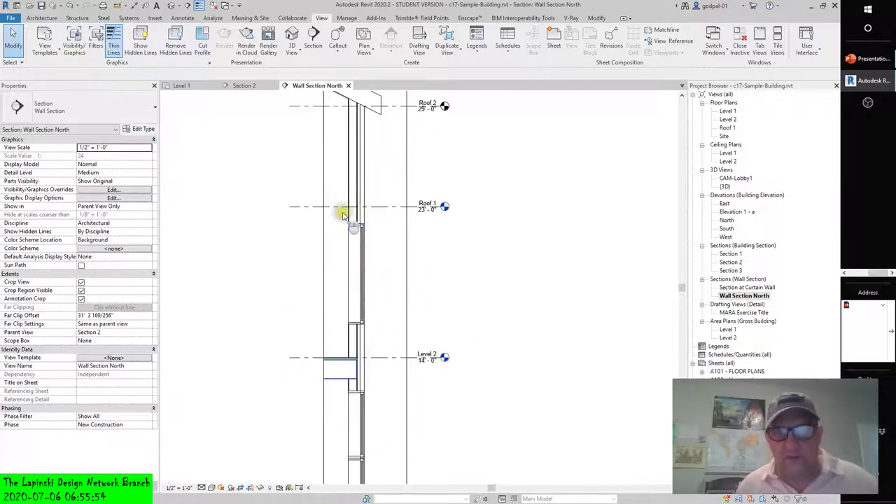
pyautogui.moveTo(375, 267); pyautogui.dragTo(360, 280, button='middle')
pyautogui.scroll(-5, 364, 308)
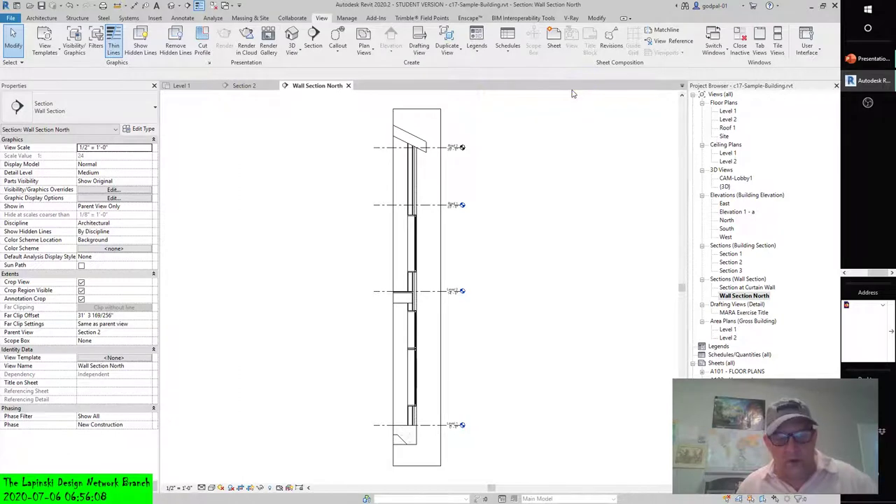
# - Tile the three open views with WT, fit them with ZA, and make Section 2 active
pyautogui.press('w')
pyautogui.press('t')
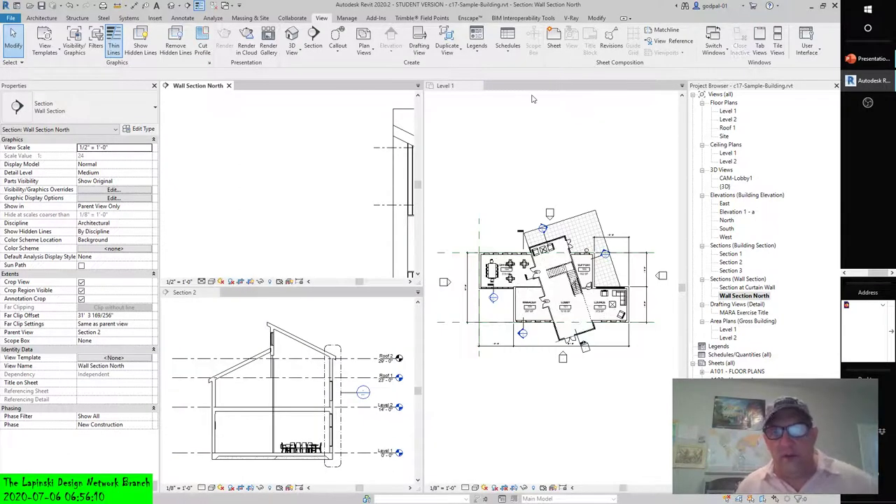
pyautogui.press('z')
pyautogui.press('a')
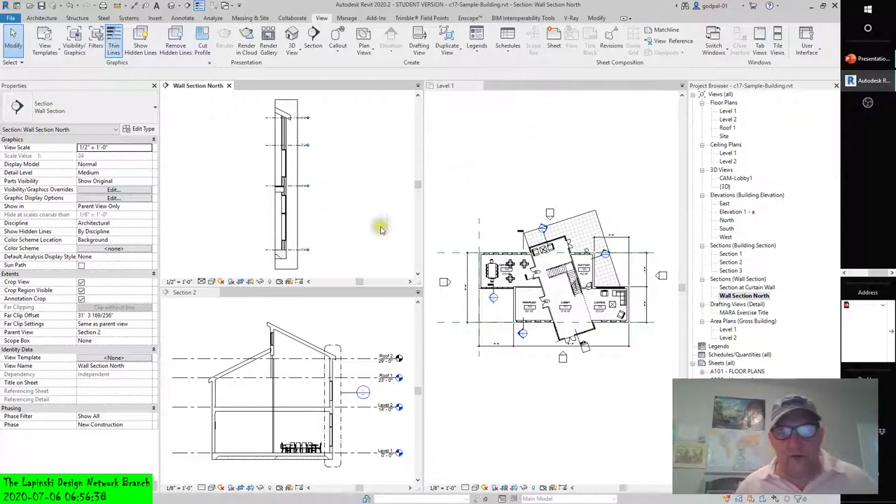
pyautogui.scroll(3, 362, 394)
pyautogui.scroll(-4, 363, 394)
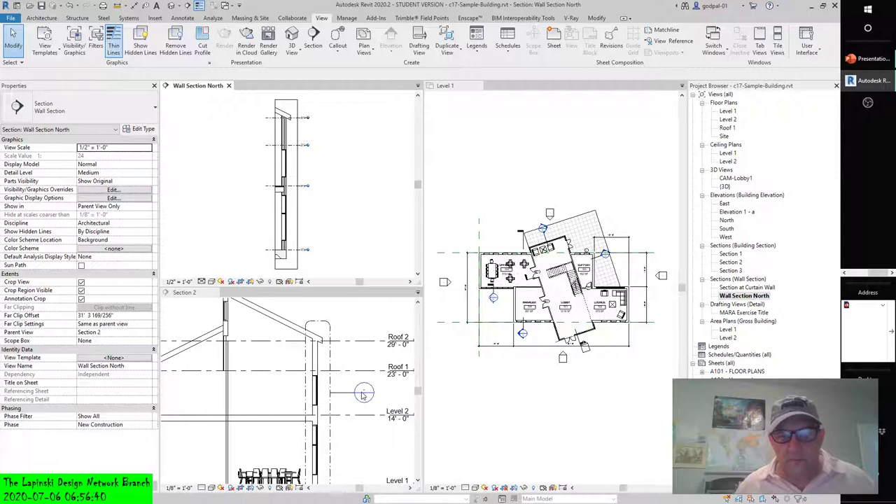
pyautogui.click(358, 427)
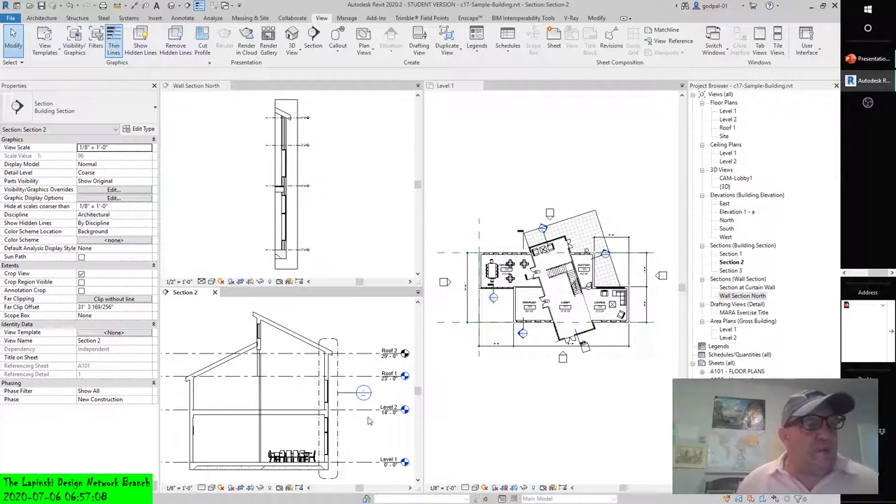
# - Activate the Wall Section North tile and return to plain Modify selection
pyautogui.click(353, 200)
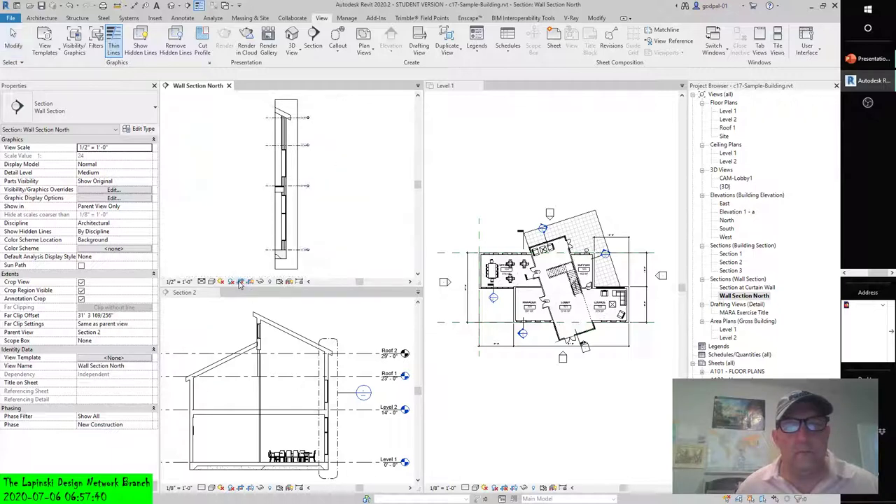
pyautogui.press('Escape')
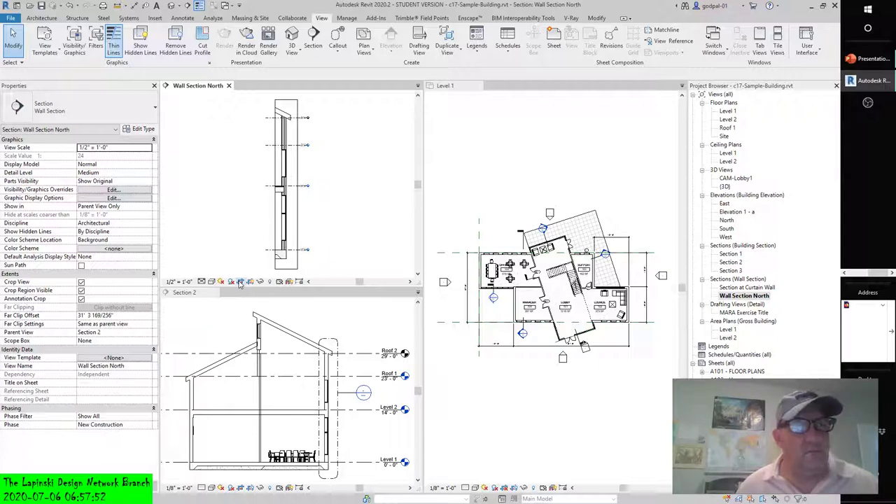
# - Select the Wall Section North crop region and zoom to inspect its view-break controls
pyautogui.click(298, 240)
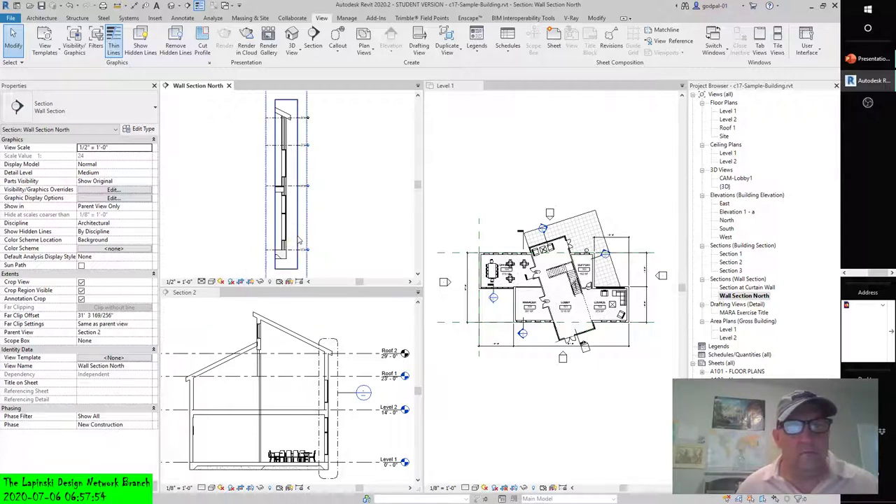
pyautogui.click(299, 240)
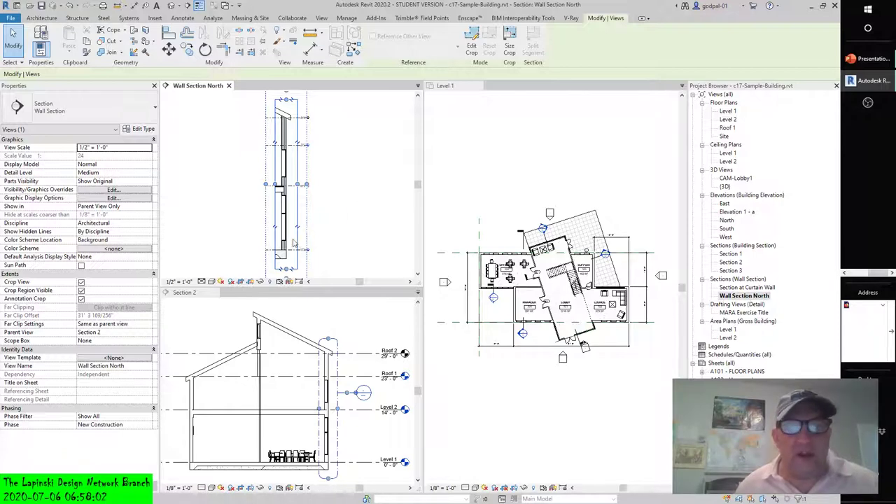
pyautogui.scroll(6, 301, 248)
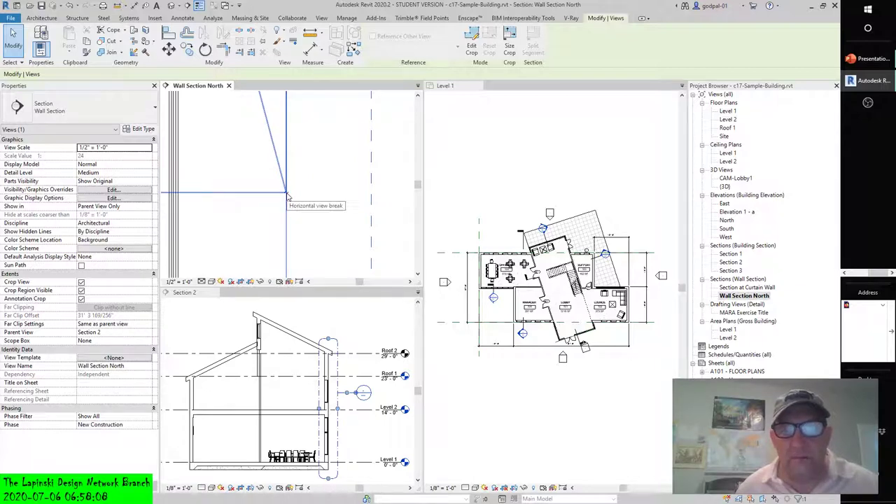
pyautogui.scroll(-4, 287, 197)
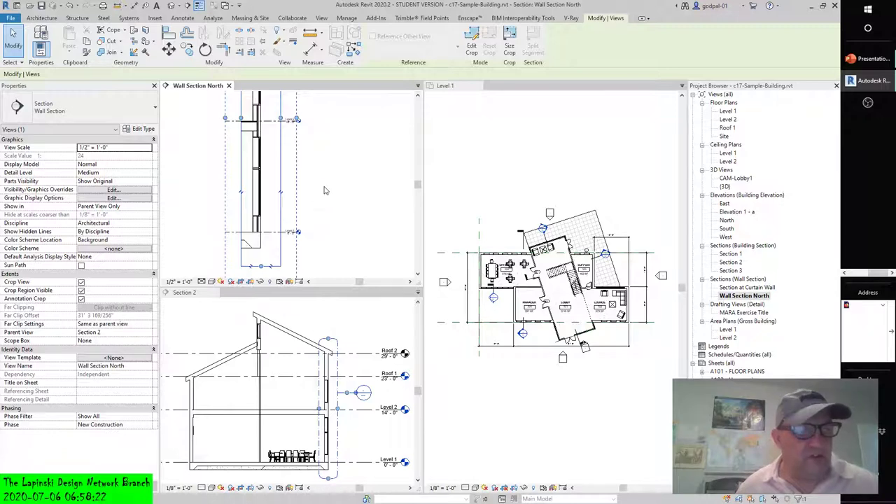
# - Center the broken crop regions and adjust the region's bottom boundary grip
pyautogui.scroll(-3, 298, 196)
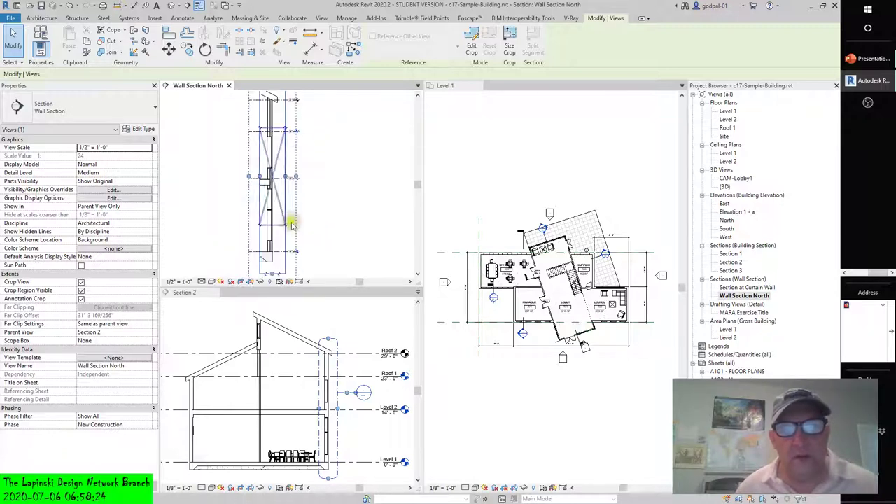
pyautogui.scroll(-2, 294, 203)
pyautogui.moveTo(296, 143); pyautogui.dragTo(303, 172, button='middle')
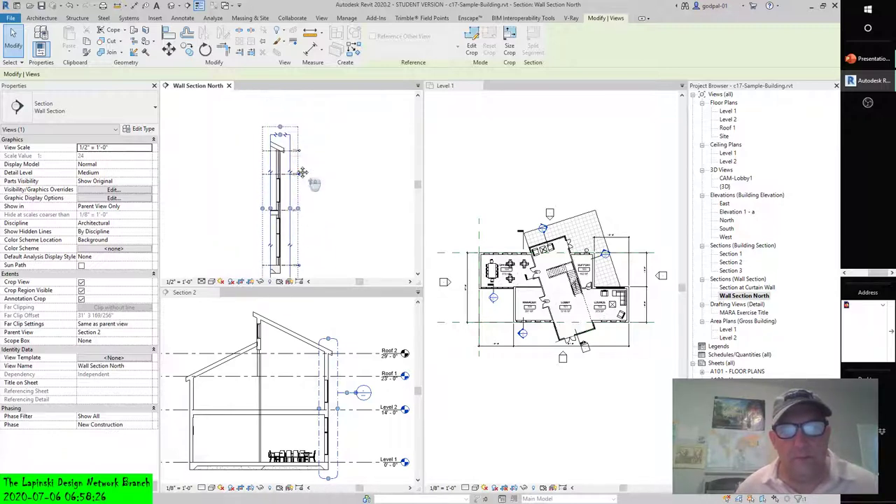
pyautogui.scroll(5, 302, 172)
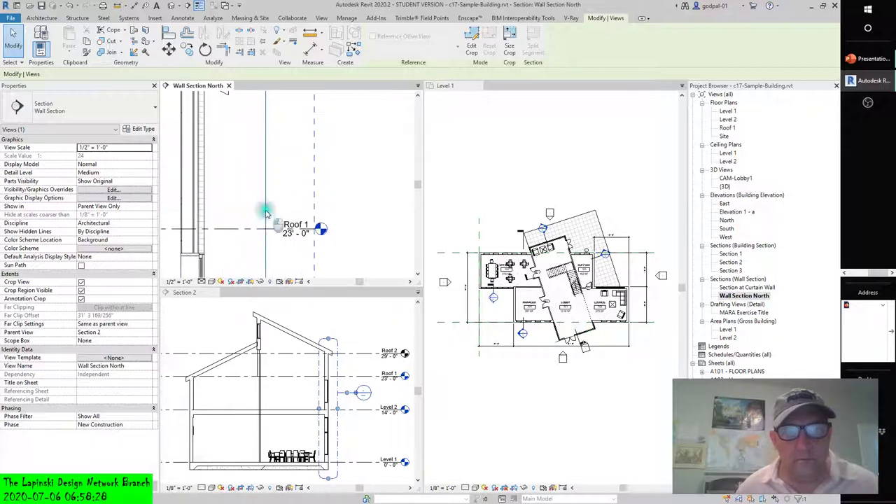
pyautogui.scroll(-5, 266, 212)
pyautogui.moveTo(345, 194); pyautogui.dragTo(345, 216, button='middle')
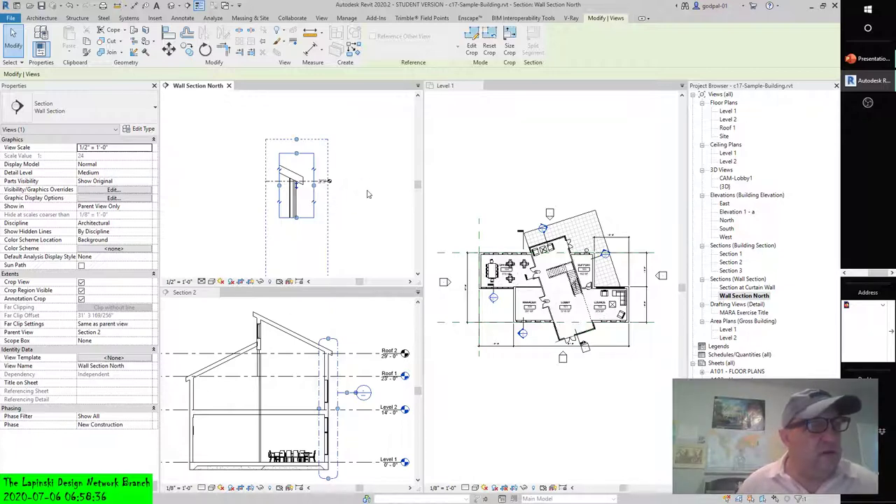
pyautogui.scroll(-4, 367, 194)
pyautogui.moveTo(369, 194); pyautogui.dragTo(350, 150, button='middle')
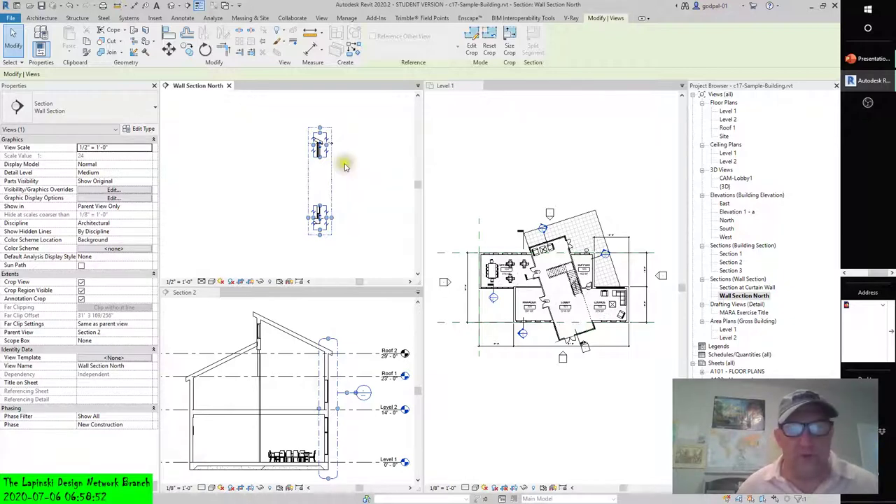
pyautogui.scroll(3, 350, 172)
pyautogui.moveTo(294, 149); pyautogui.dragTo(295, 189)
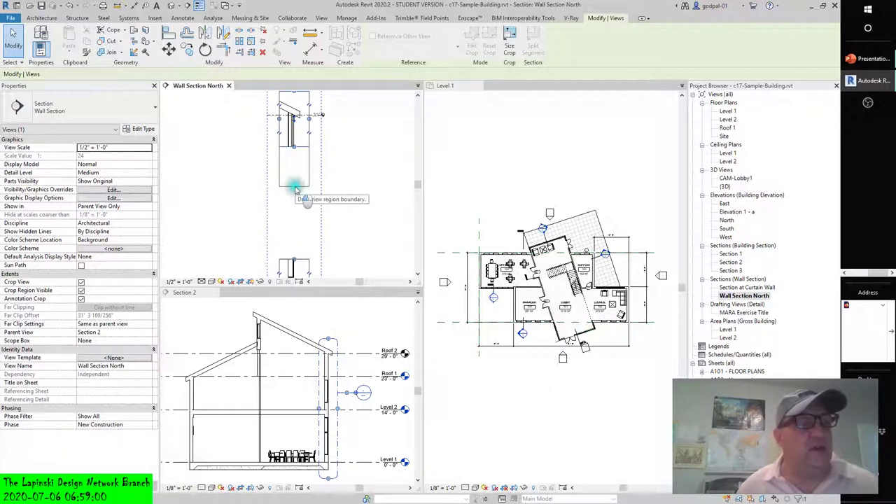
pyautogui.moveTo(295, 189); pyautogui.dragTo(297, 169)
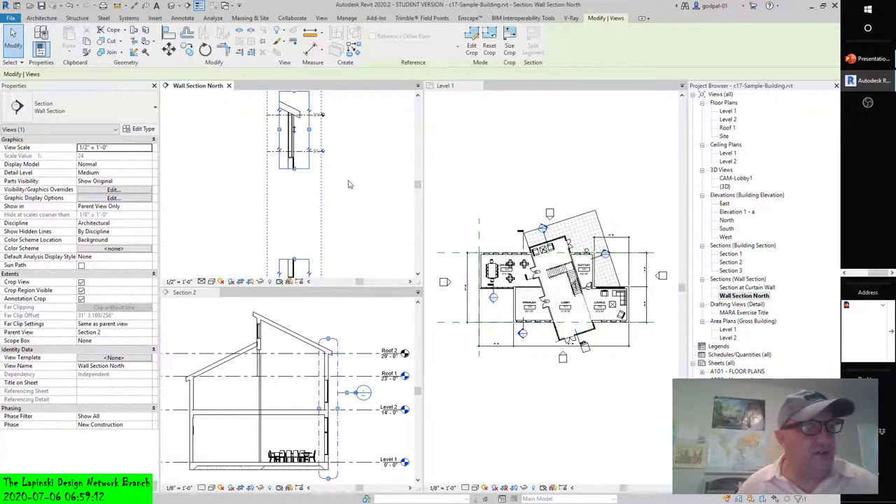
# - Lower a segment edge to bring the crop segments together
pyautogui.scroll(-2, 350, 184)
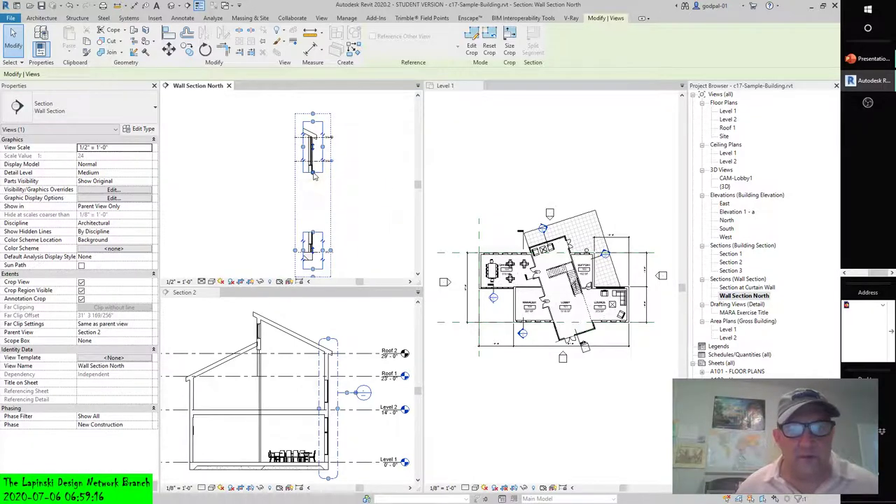
pyautogui.moveTo(315, 176); pyautogui.dragTo(312, 225)
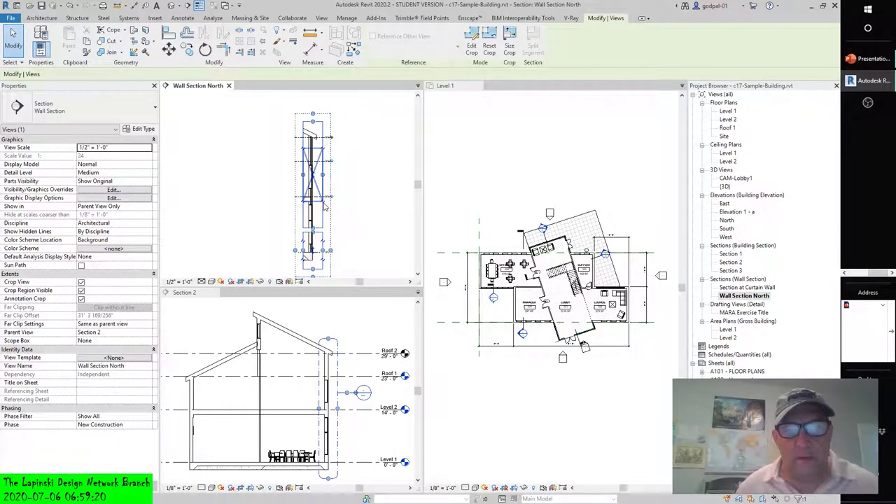
pyautogui.scroll(4, 322, 203)
pyautogui.scroll(-5, 391, 186)
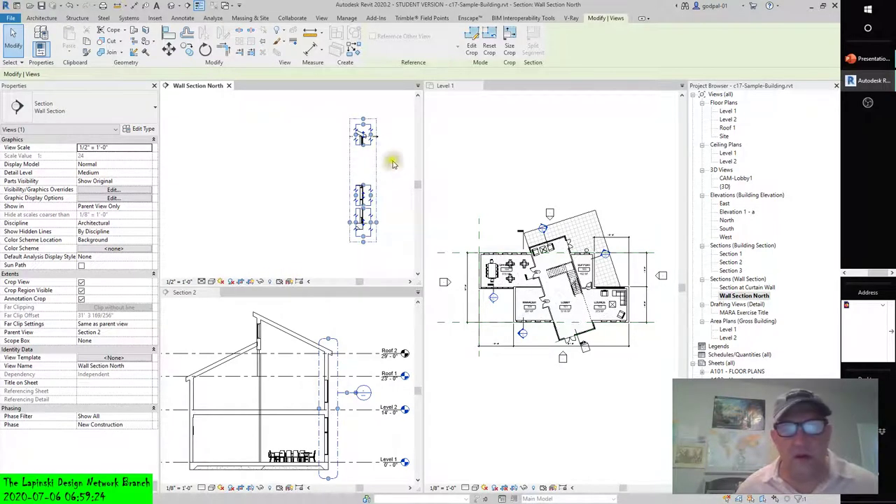
# - Pick wall elements inside the crop box, then clear the selection
pyautogui.click(365, 168)
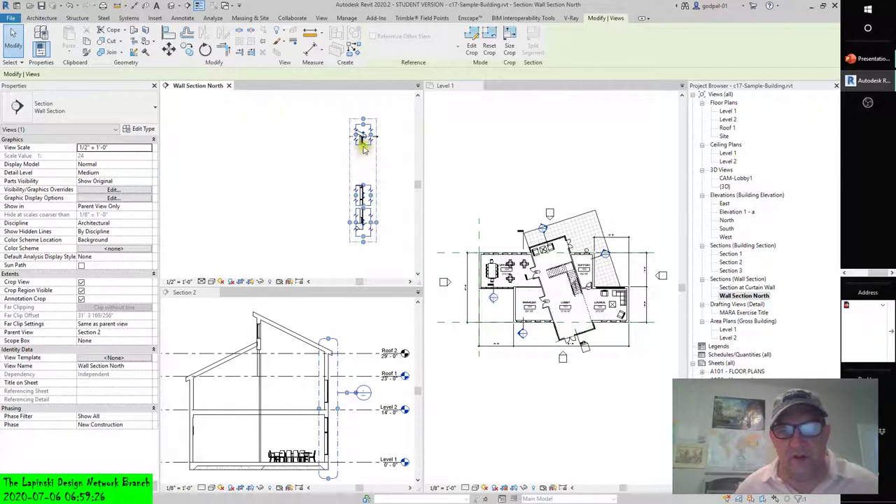
pyautogui.click(363, 183)
pyautogui.click(365, 199)
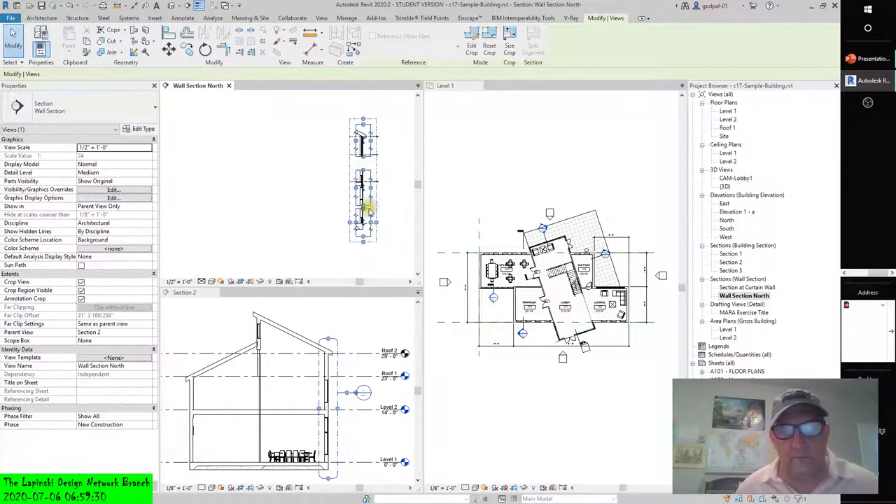
pyautogui.click(363, 202)
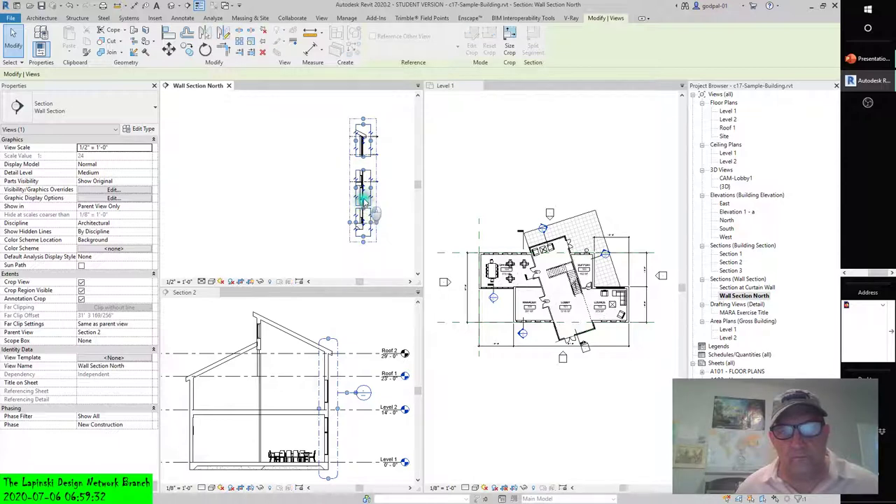
pyautogui.click(397, 181)
pyautogui.scroll(3, 366, 184)
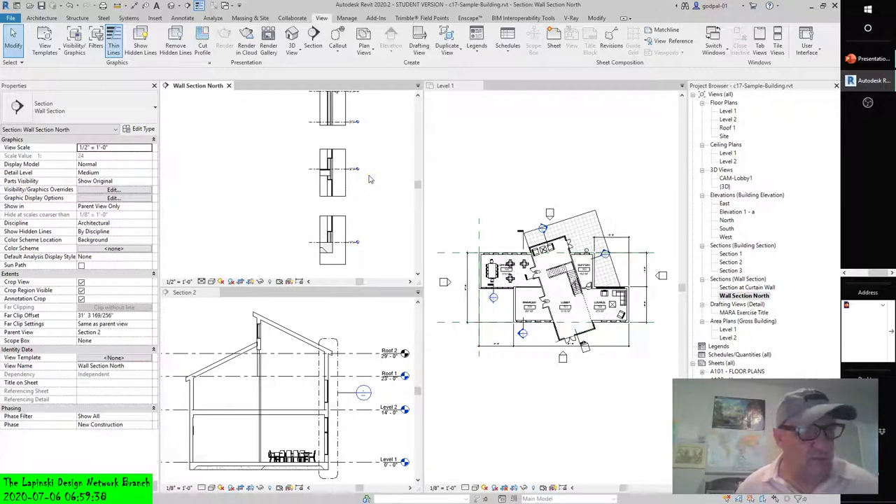
pyautogui.scroll(2, 273, 217)
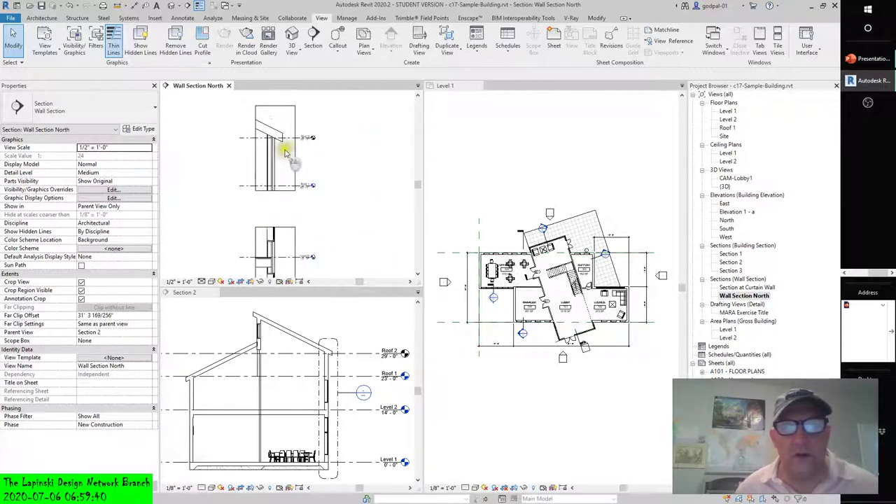
pyautogui.scroll(-3, 286, 153)
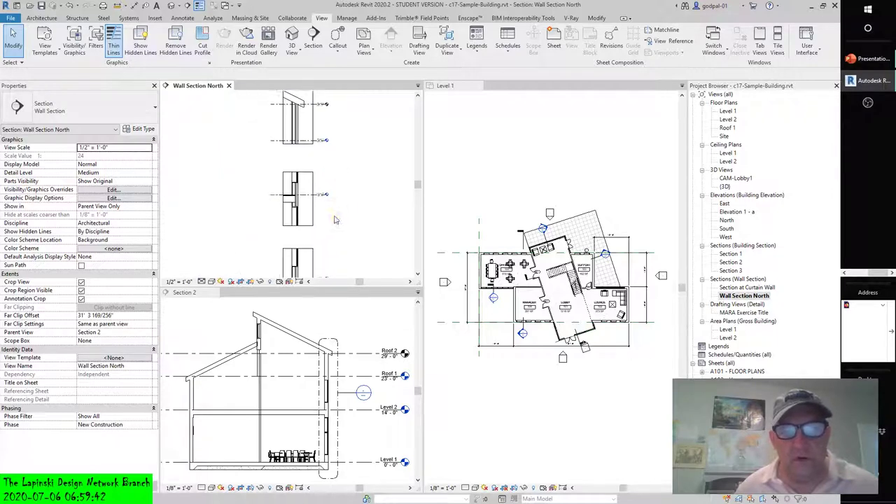
pyautogui.scroll(2, 333, 203)
pyautogui.scroll(-2, 337, 181)
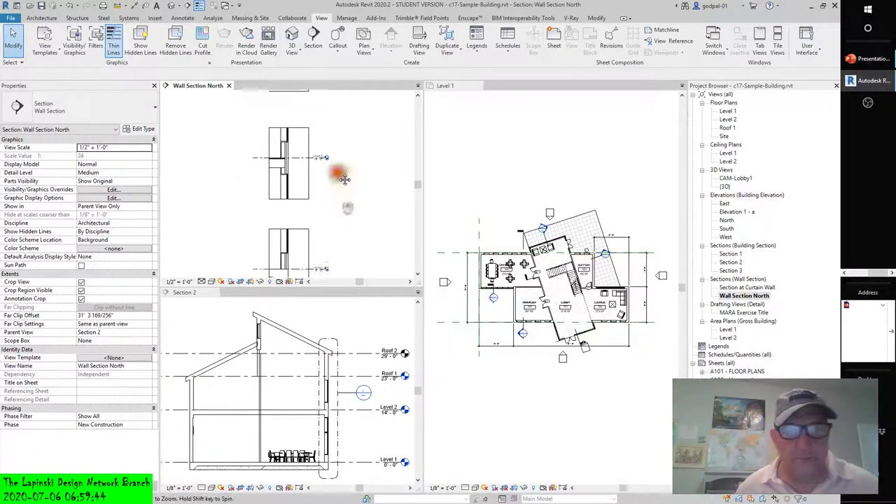
pyautogui.scroll(3, 341, 196)
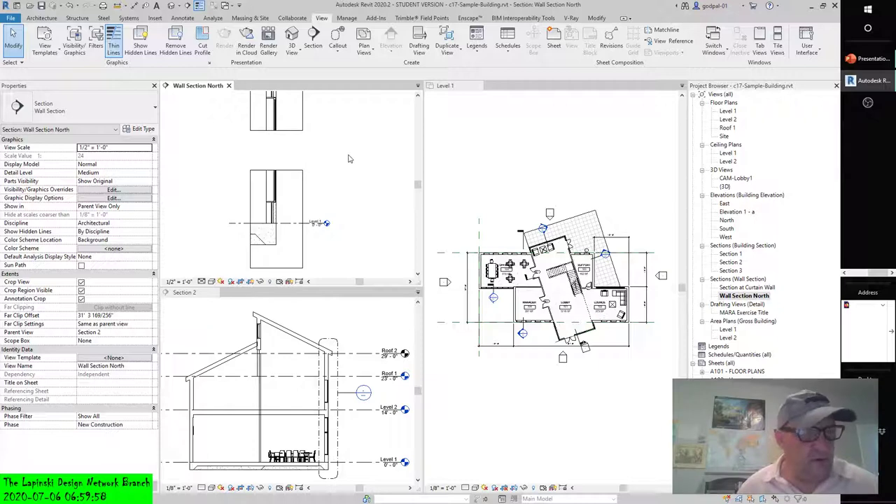
pyautogui.scroll(-1, 350, 236)
pyautogui.scroll(-1, 320, 204)
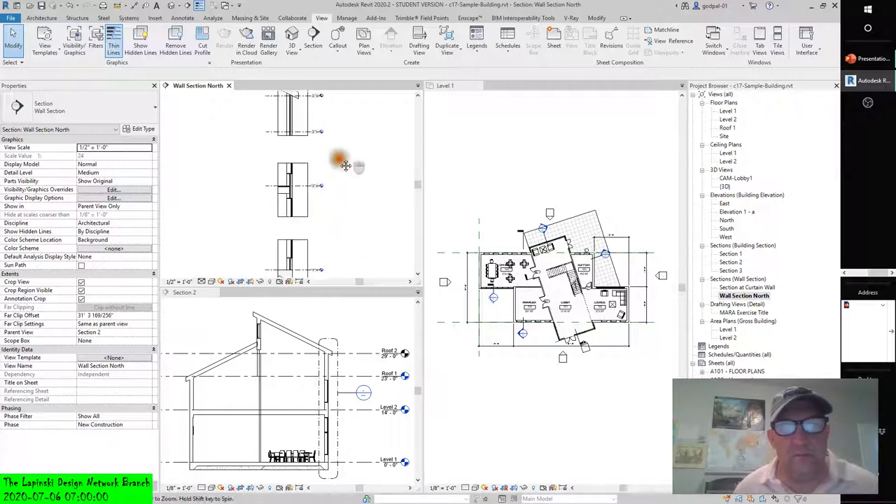
pyautogui.scroll(2, 345, 166)
pyautogui.click(297, 174)
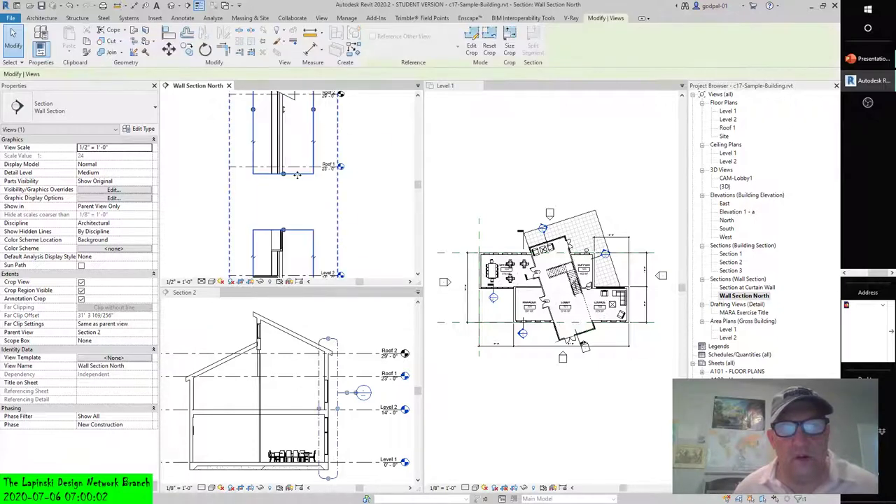
pyautogui.click(287, 162)
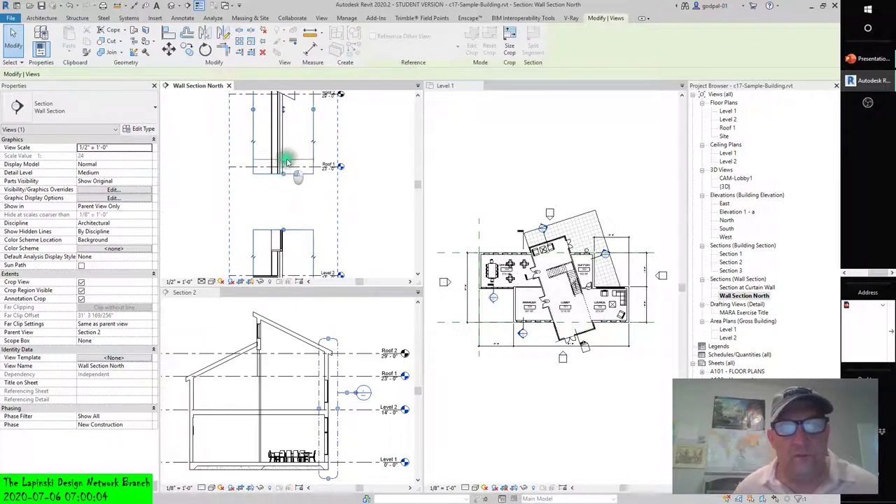
pyautogui.scroll(-2, 294, 158)
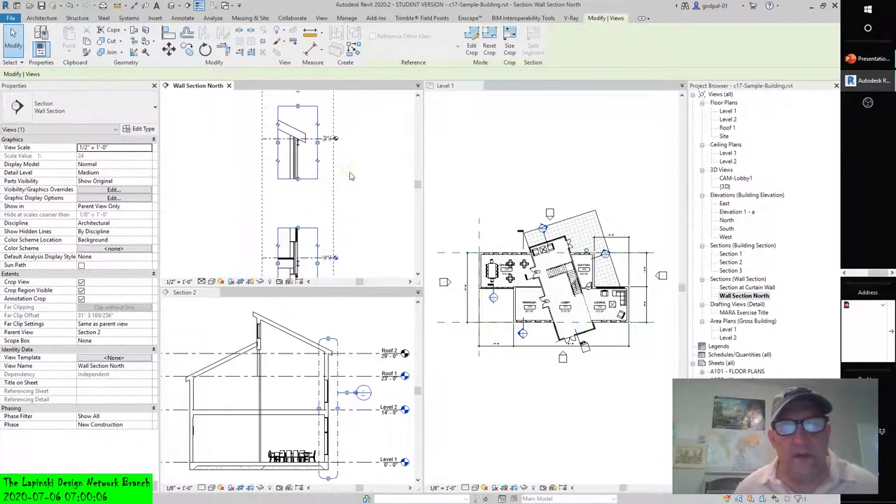
pyautogui.moveTo(356, 204); pyautogui.dragTo(298, 176, button='middle')
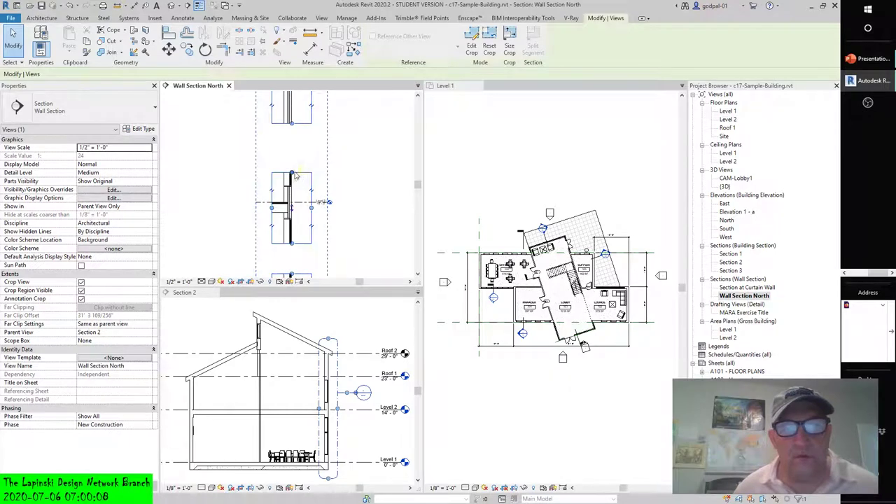
pyautogui.scroll(-1, 362, 136)
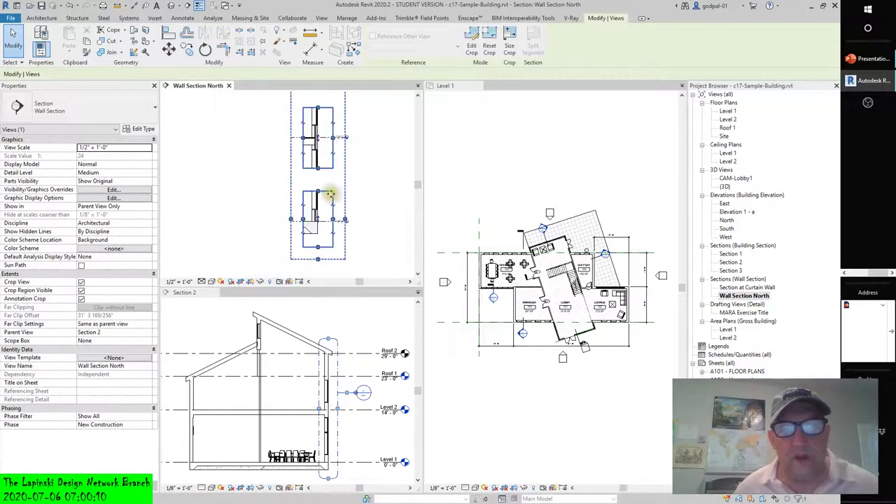
pyautogui.click(347, 192)
pyautogui.scroll(-1, 357, 199)
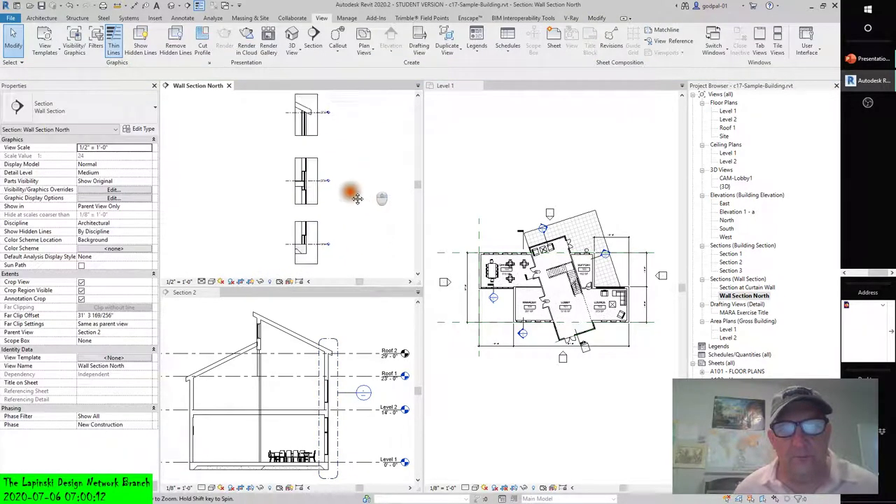
pyautogui.moveTo(358, 198); pyautogui.dragTo(343, 207, button='middle')
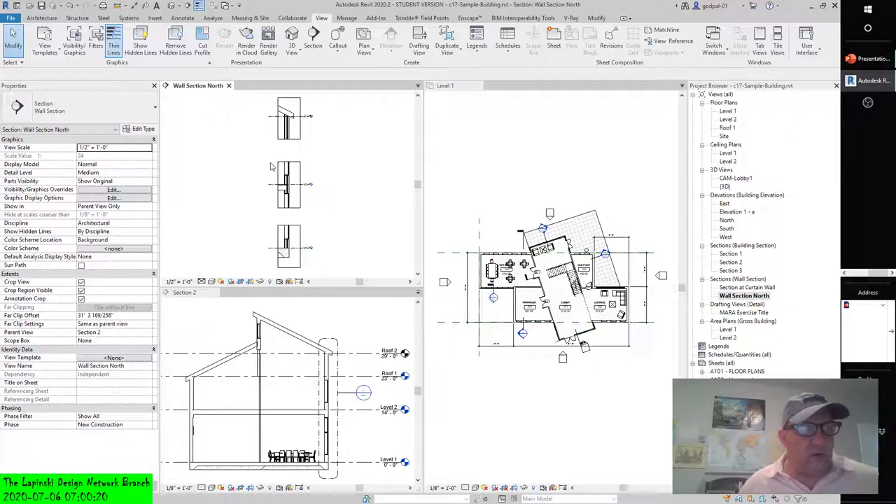
# - Select the crop region and drag the Level 1 footing region up toward the segment above
pyautogui.click(304, 142)
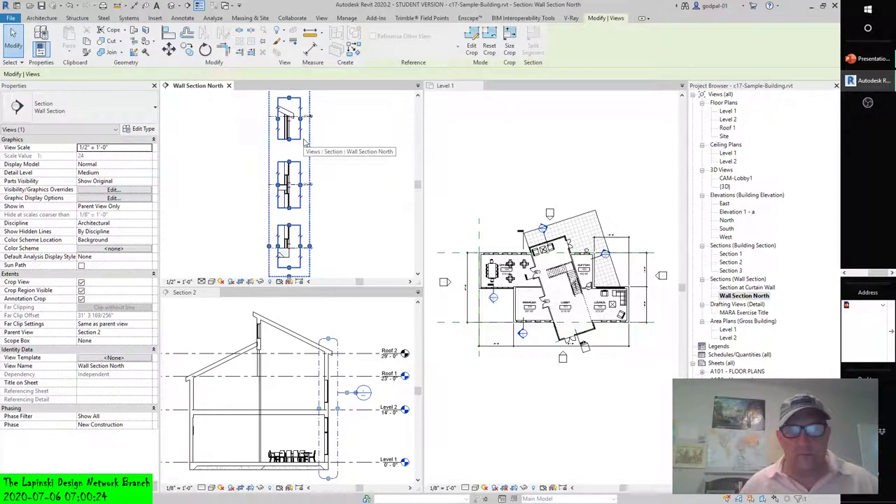
pyautogui.scroll(-2, 332, 161)
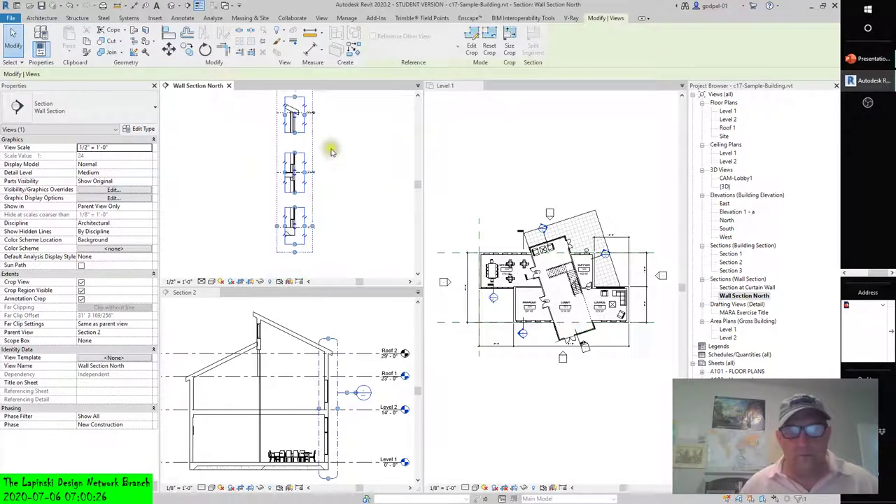
pyautogui.scroll(4, 319, 228)
pyautogui.moveTo(316, 243); pyautogui.dragTo(312, 210, button='middle')
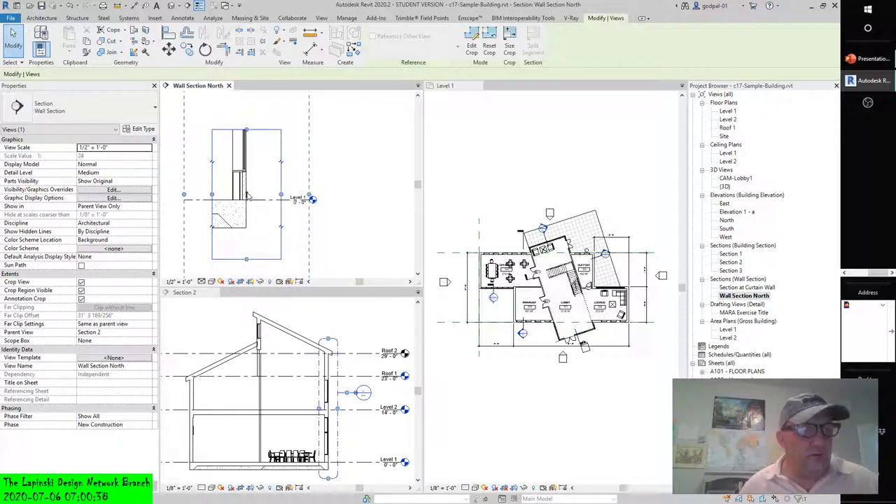
pyautogui.scroll(-4, 246, 197)
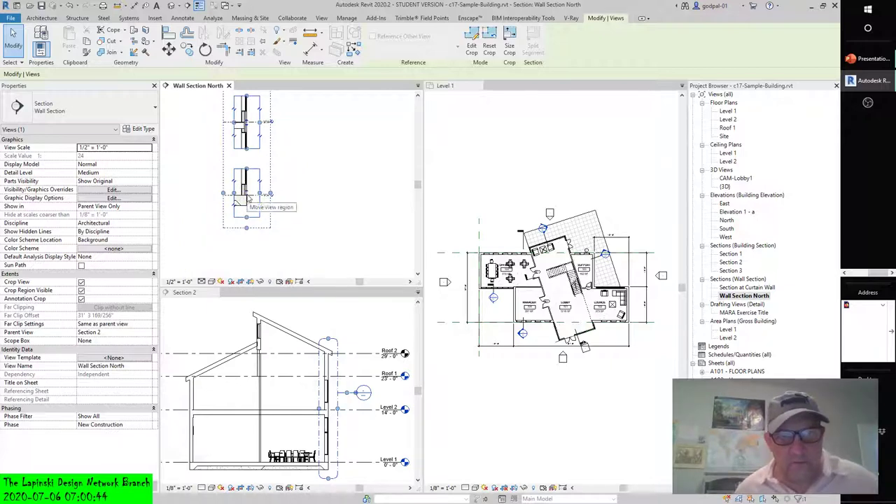
pyautogui.moveTo(247, 199); pyautogui.dragTo(256, 187)
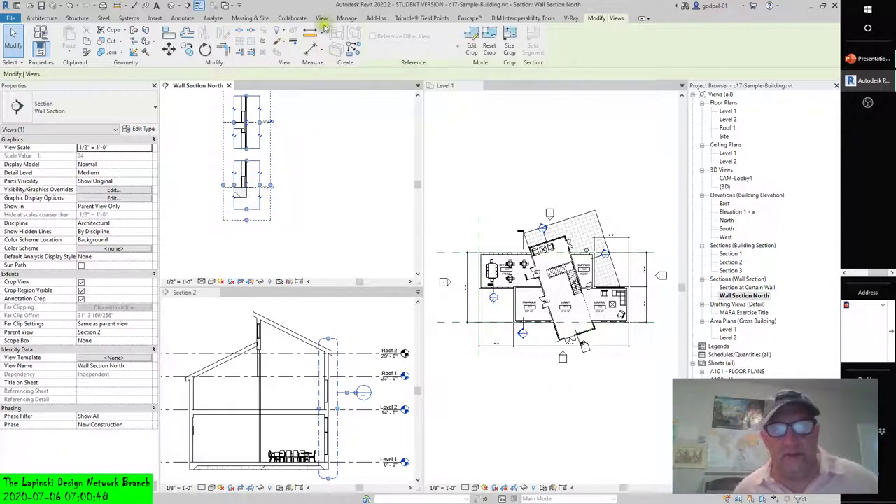
# - Switch the tiled views to tabs and select the section's top roof-eave crop region
pyautogui.click(301, 158)
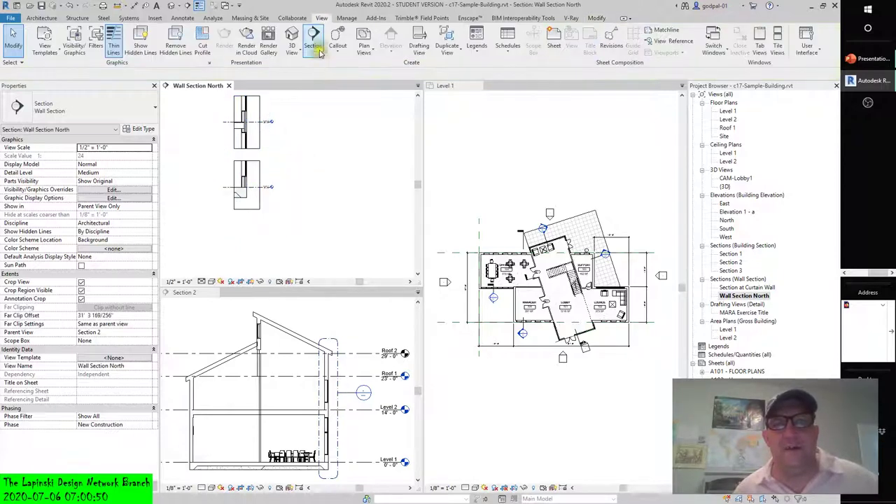
pyautogui.click(760, 40)
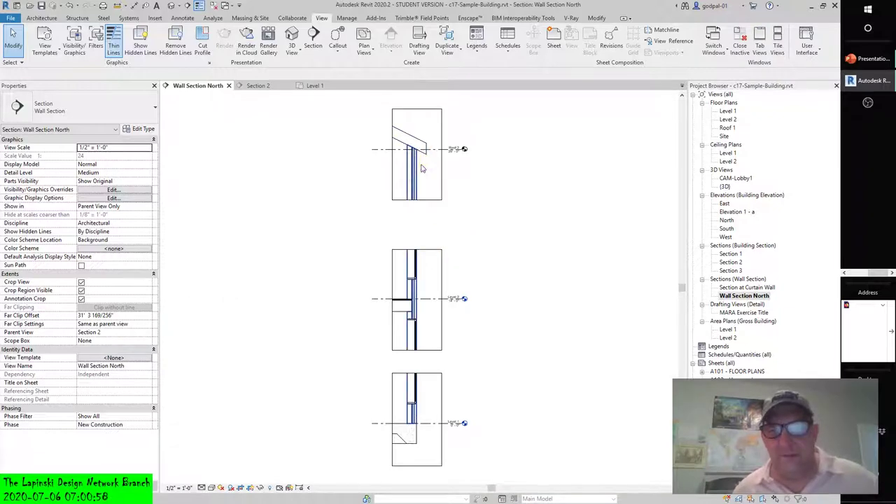
pyautogui.click(428, 201)
pyautogui.click(421, 158)
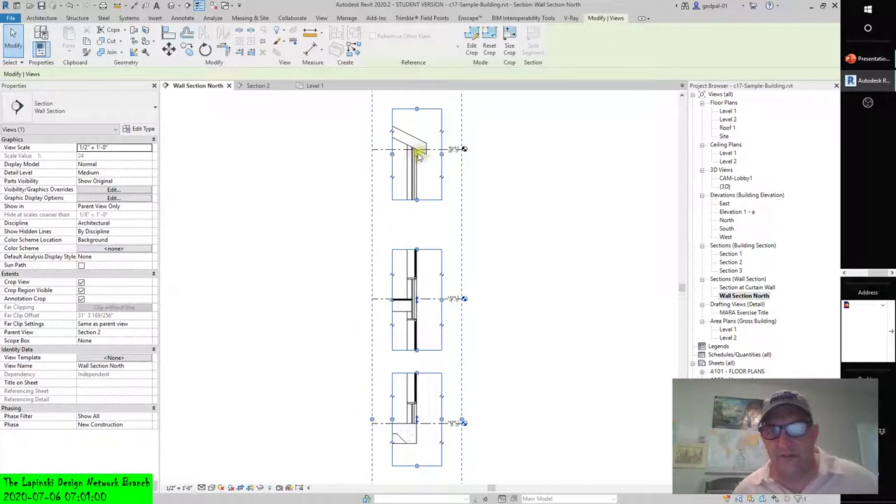
# - Drag the top roof-eave region down toward the middle segment, then deselect
pyautogui.moveTo(418, 159); pyautogui.dragTo(419, 181)
pyautogui.click(518, 296)
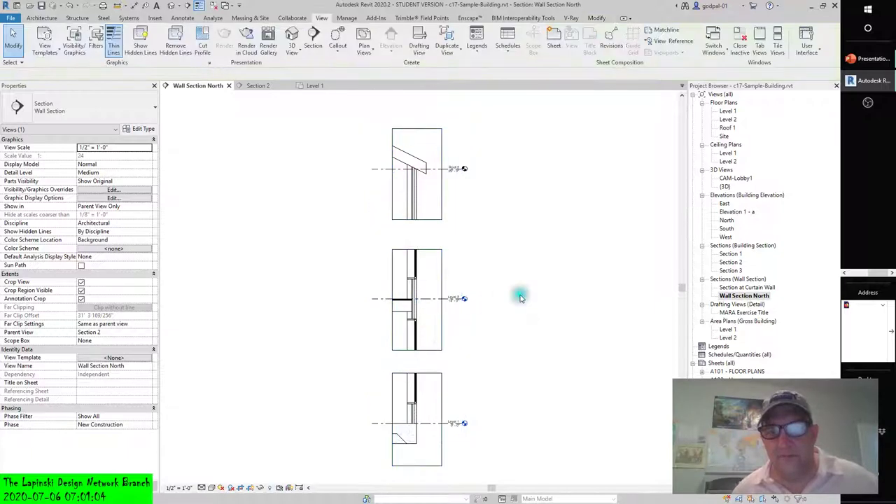
pyautogui.moveTo(519, 294); pyautogui.dragTo(512, 279, button='middle')
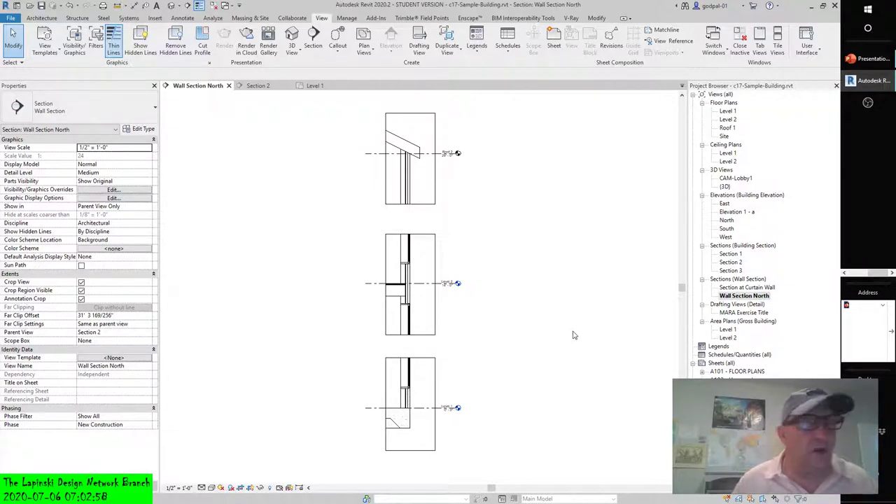
pyautogui.click(432, 128)
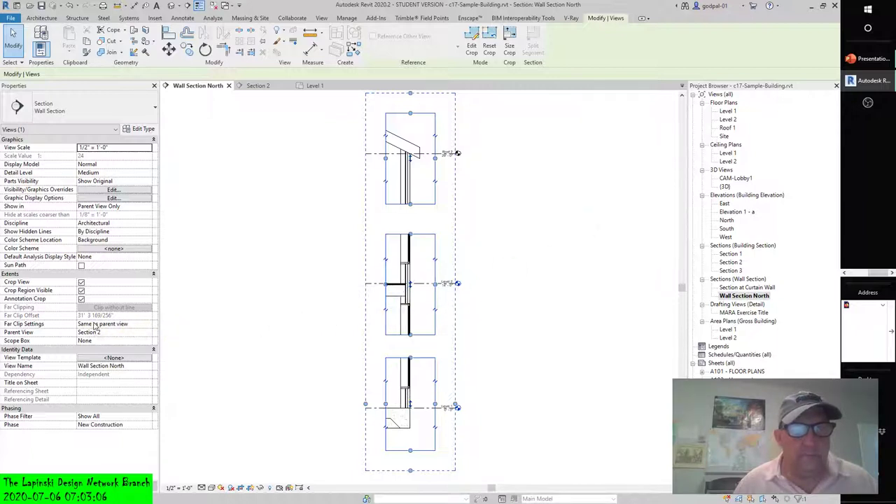
pyautogui.click(95, 326)
pyautogui.click(180, 366)
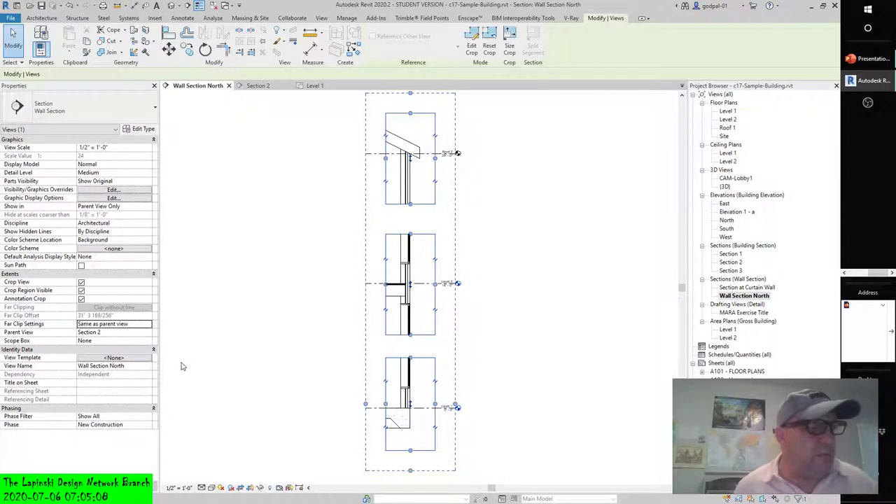
pyautogui.click(587, 374)
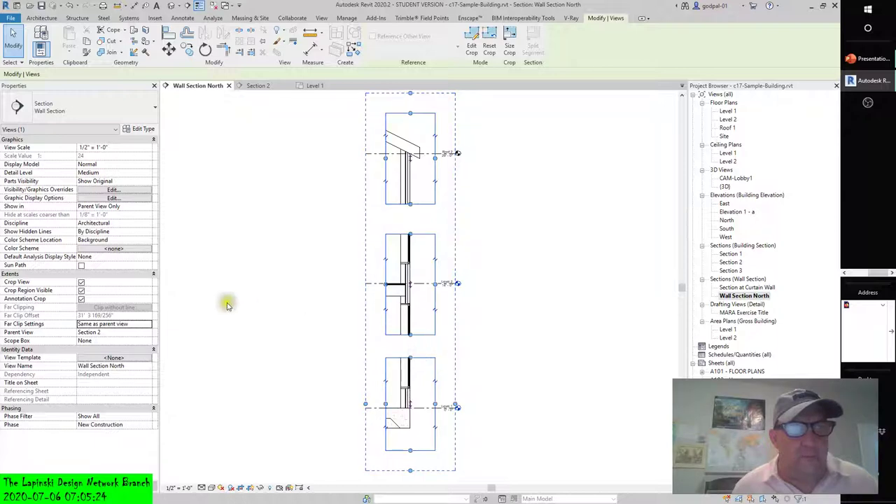
pyautogui.click(108, 198)
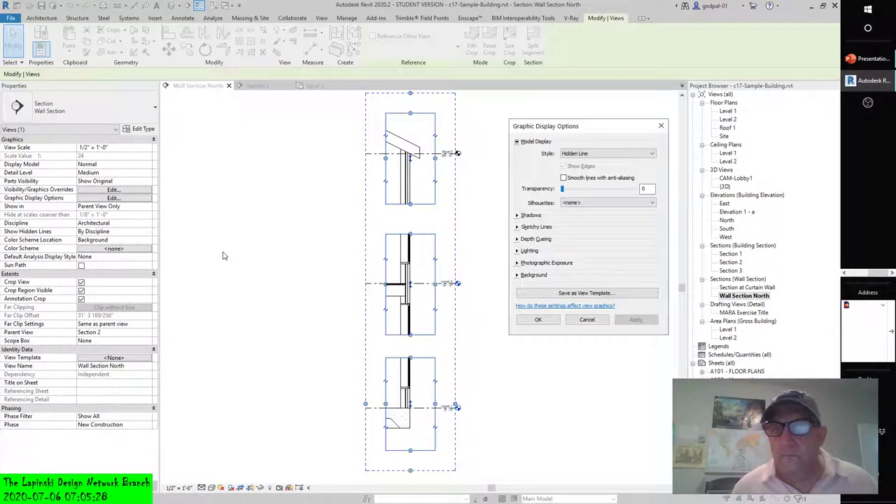
pyautogui.click(585, 320)
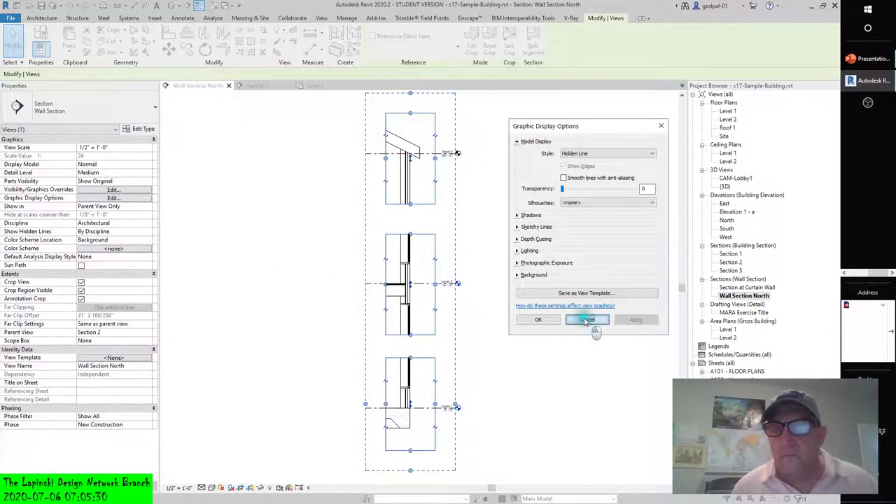
pyautogui.click(113, 190)
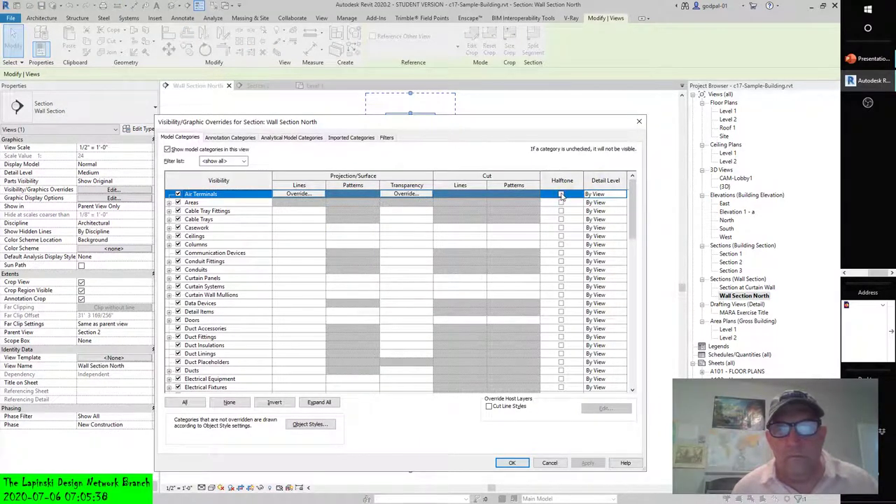
pyautogui.click(524, 463)
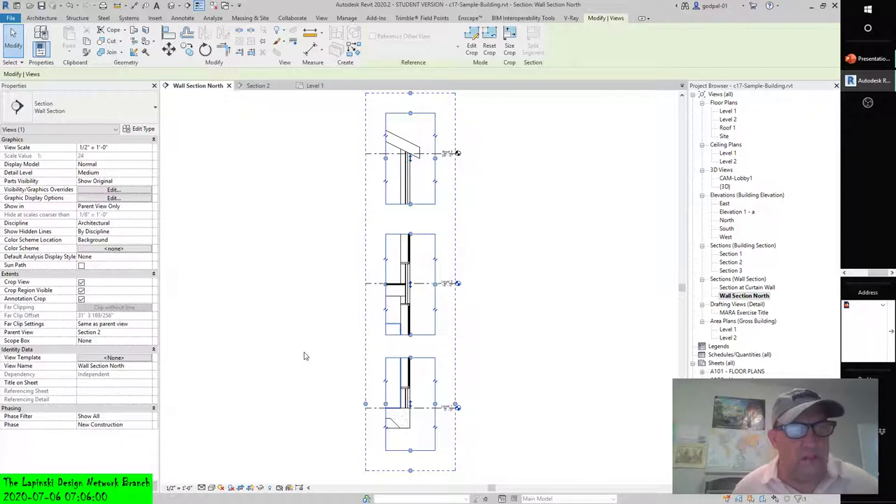
pyautogui.click(457, 367)
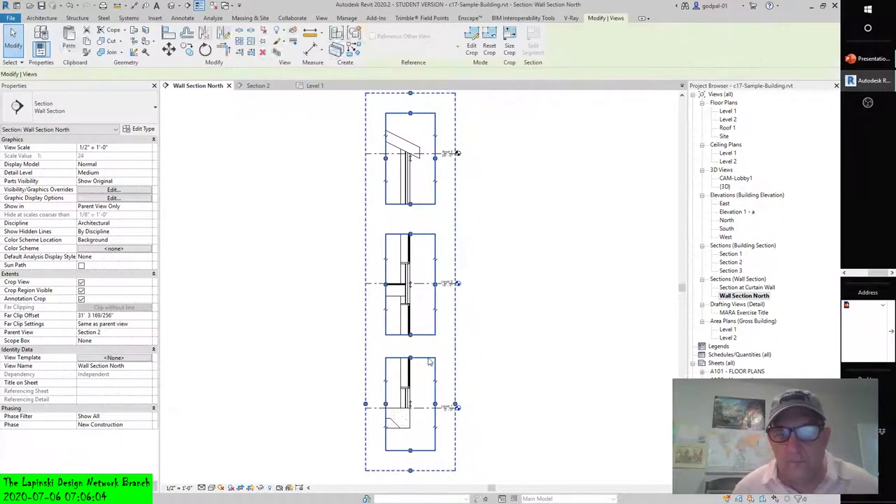
pyautogui.click(430, 362)
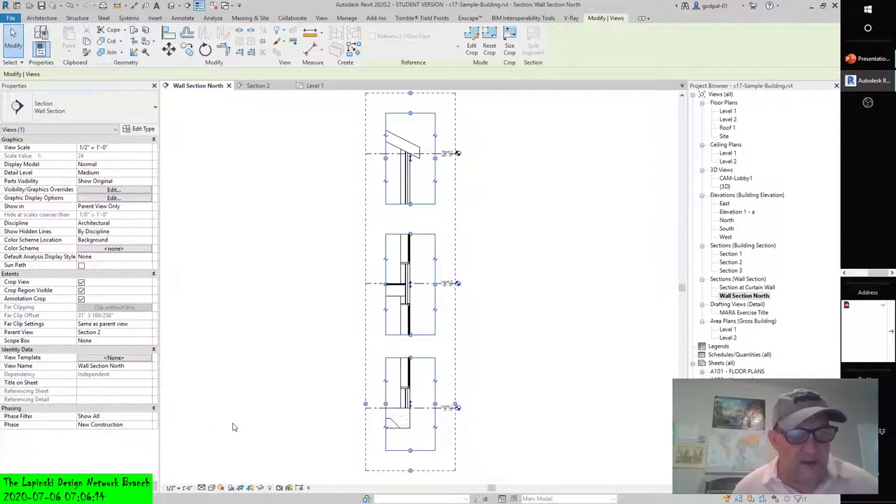
pyautogui.click(140, 128)
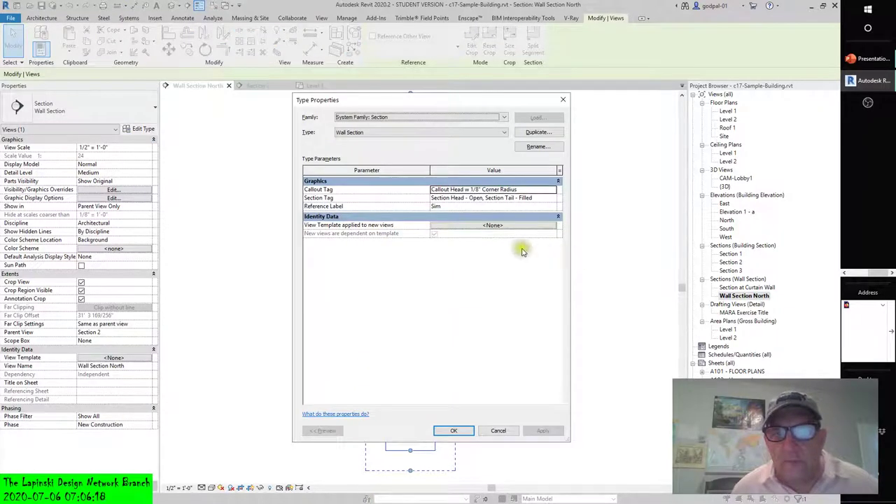
pyautogui.click(493, 225)
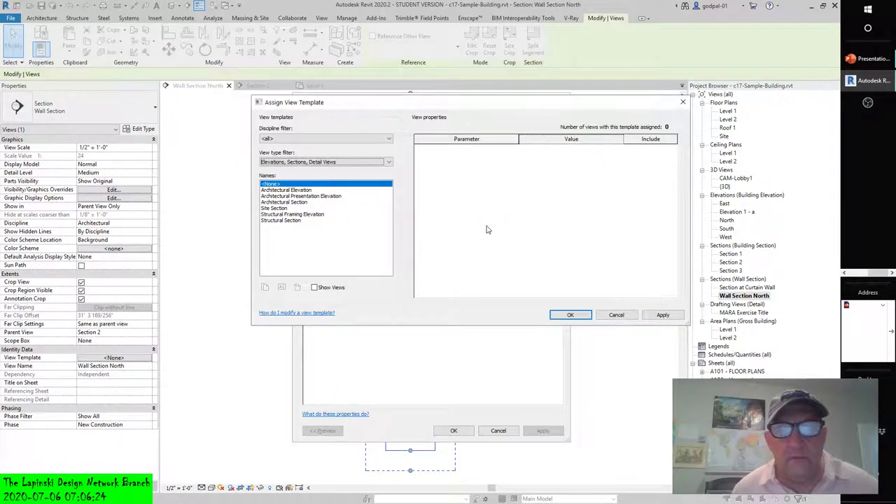
pyautogui.click(611, 317)
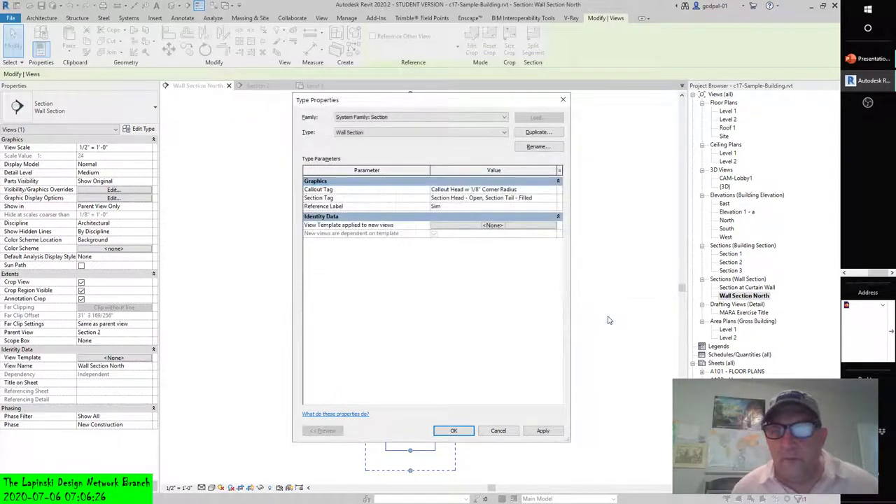
pyautogui.click(511, 430)
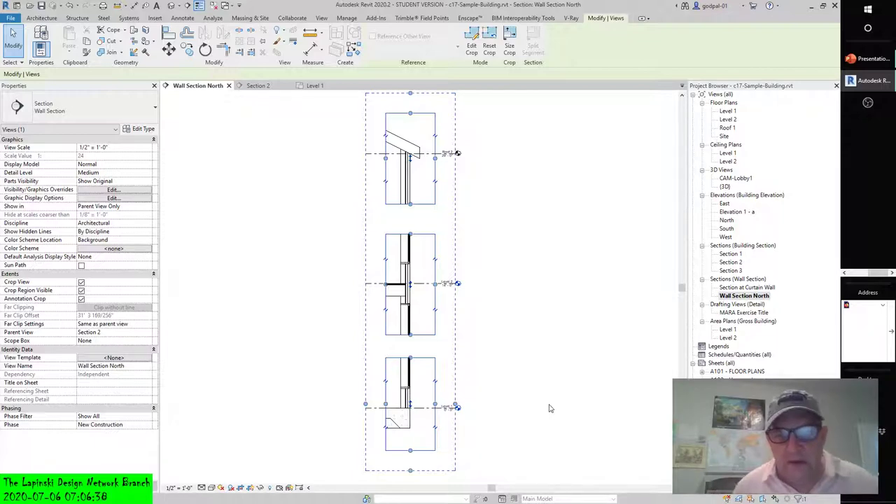
# - Zoom in and center the view on the concrete footing below the exterior wall at Level 1
pyautogui.click(549, 408)
pyautogui.scroll(5, 423, 420)
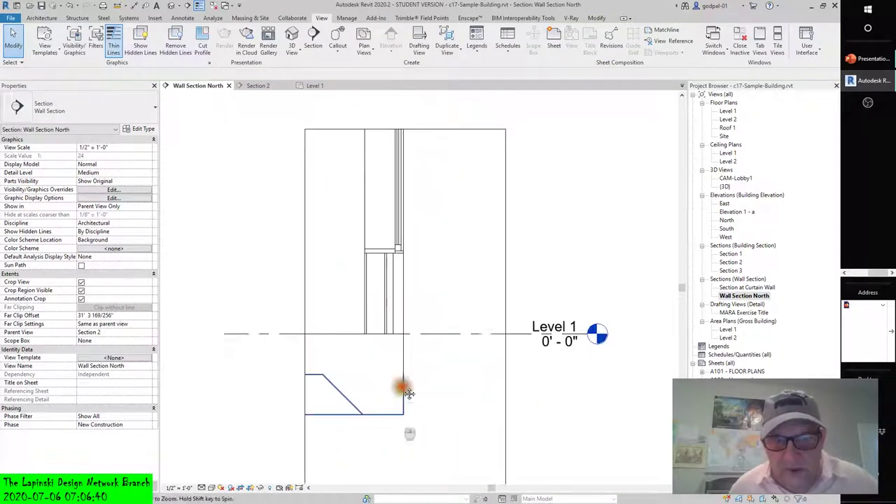
pyautogui.moveTo(409, 394); pyautogui.dragTo(436, 311, button='middle')
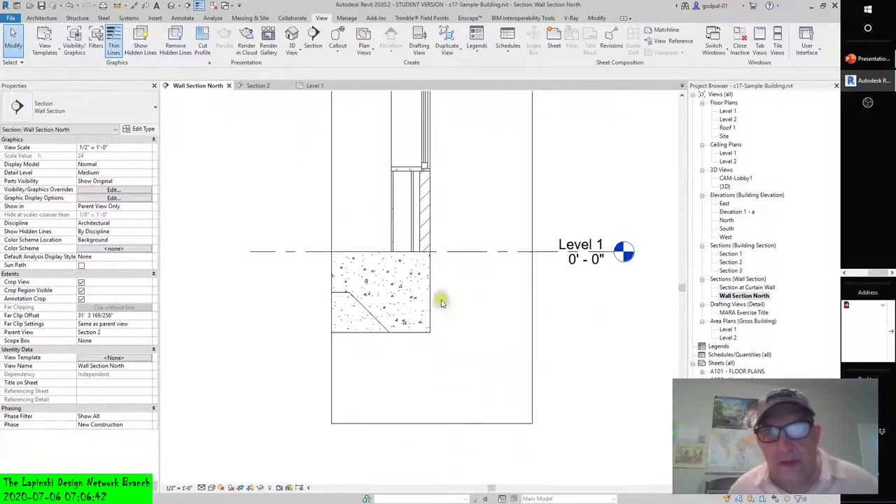
pyautogui.scroll(2, 425, 306)
pyautogui.moveTo(430, 324)
pyautogui.mouseDown(button='middle')
pyautogui.moveTo(432, 348)
pyautogui.moveTo(456, 380)
pyautogui.moveTo(477, 373)
pyautogui.mouseUp(button='middle')
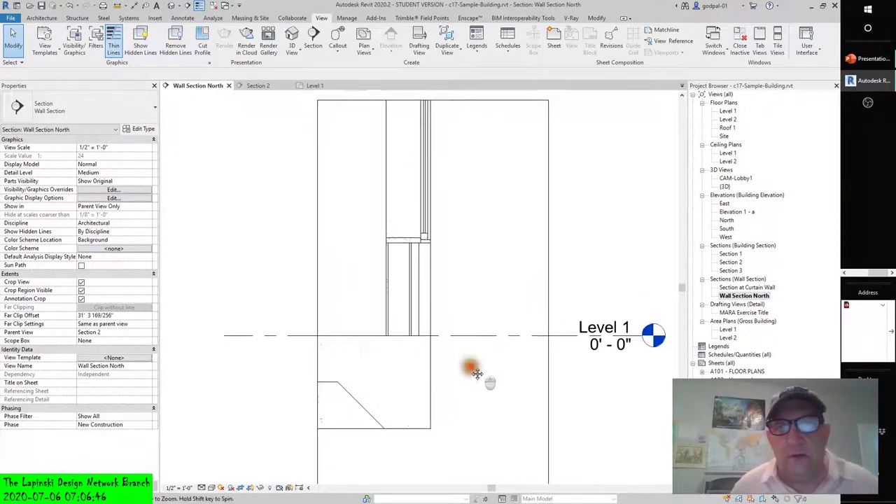
# - Compare full lineweights with Thin Lines, then zoom out slightly and select and deselect the crop region
pyautogui.click(114, 44)
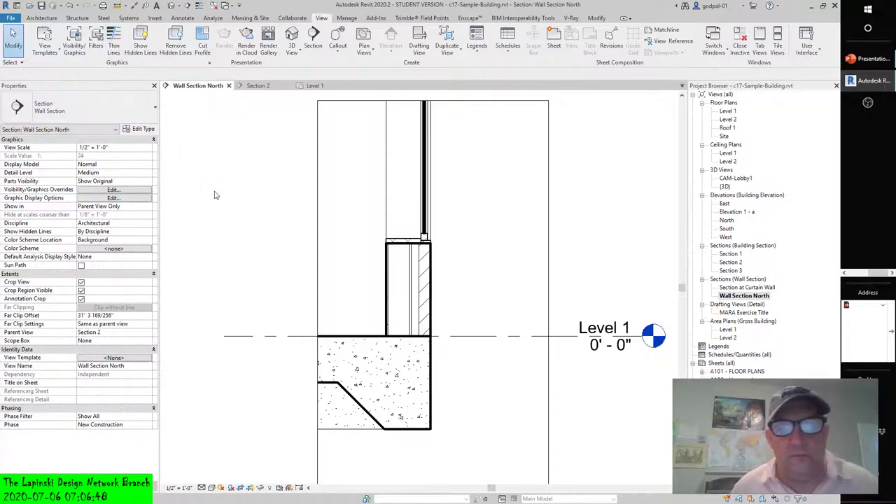
pyautogui.click(113, 45)
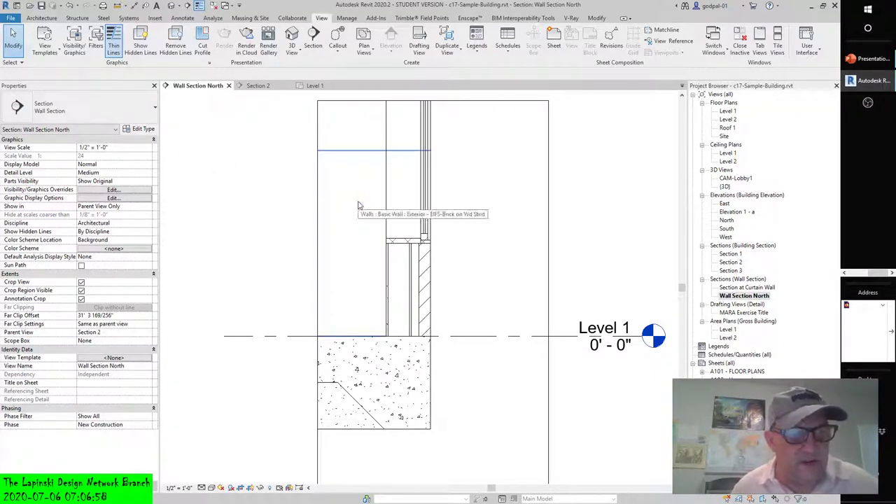
pyautogui.scroll(-2, 392, 204)
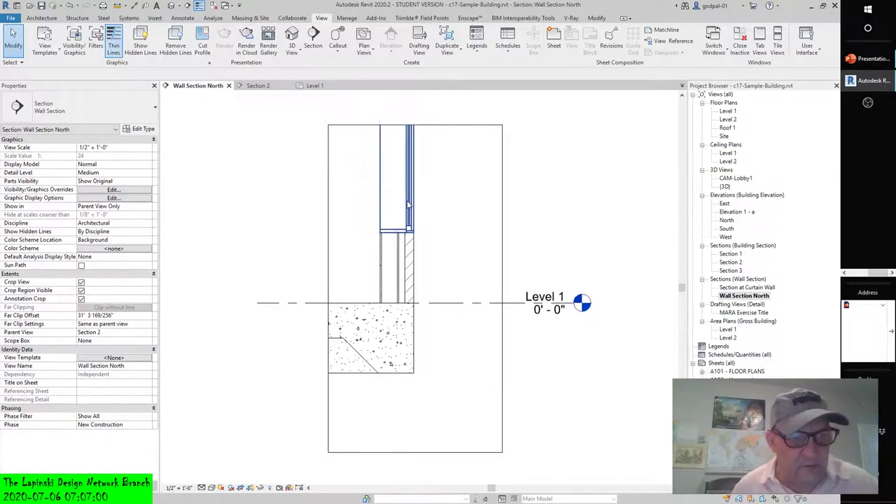
pyautogui.moveTo(430, 213); pyautogui.dragTo(378, 204, button='middle')
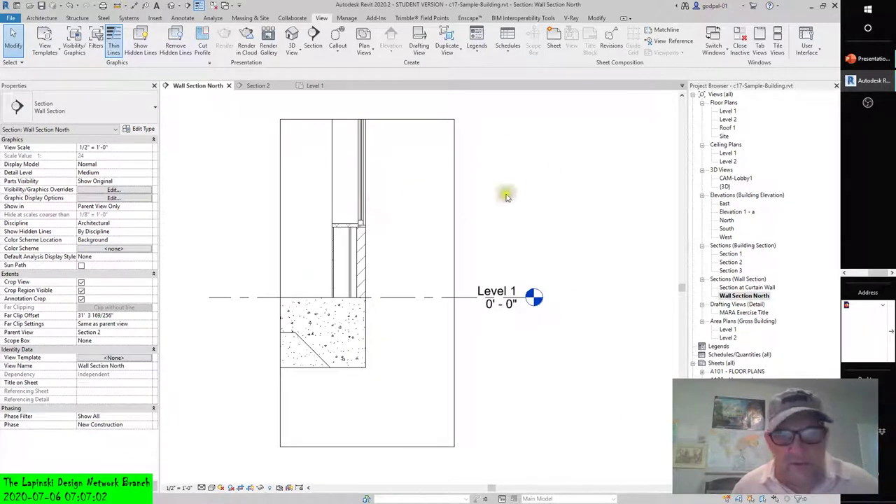
pyautogui.click(280, 233)
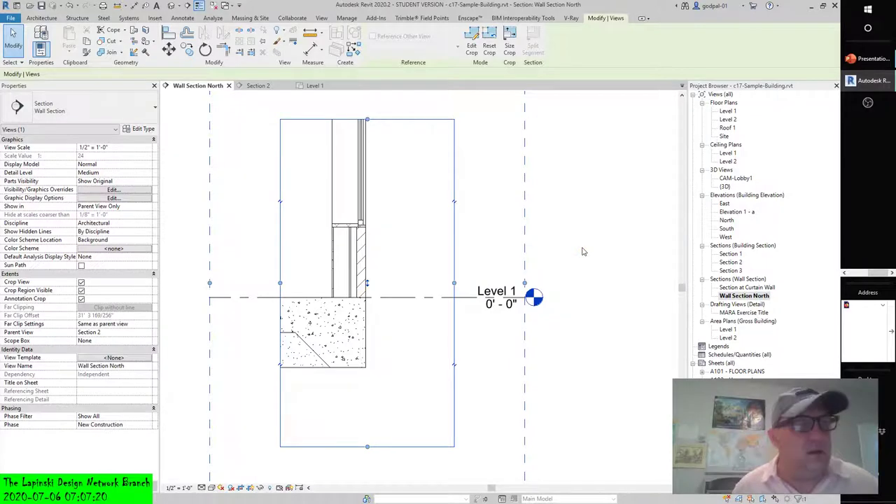
pyautogui.click(596, 166)
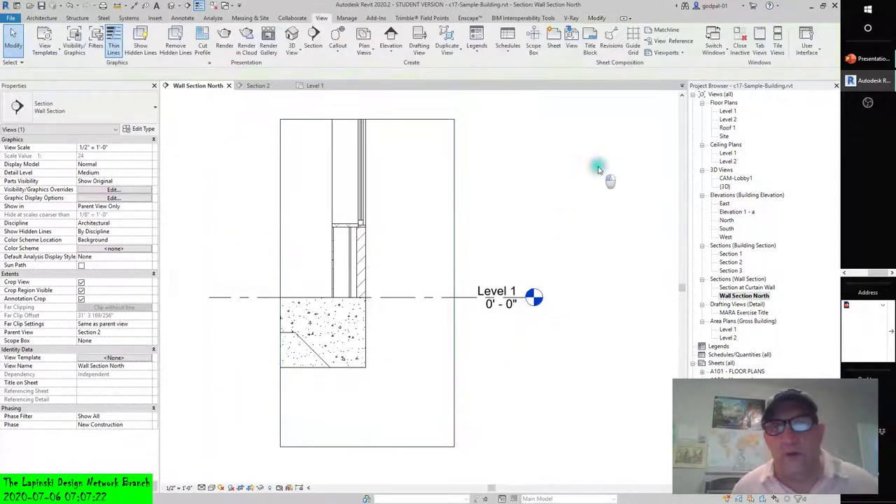
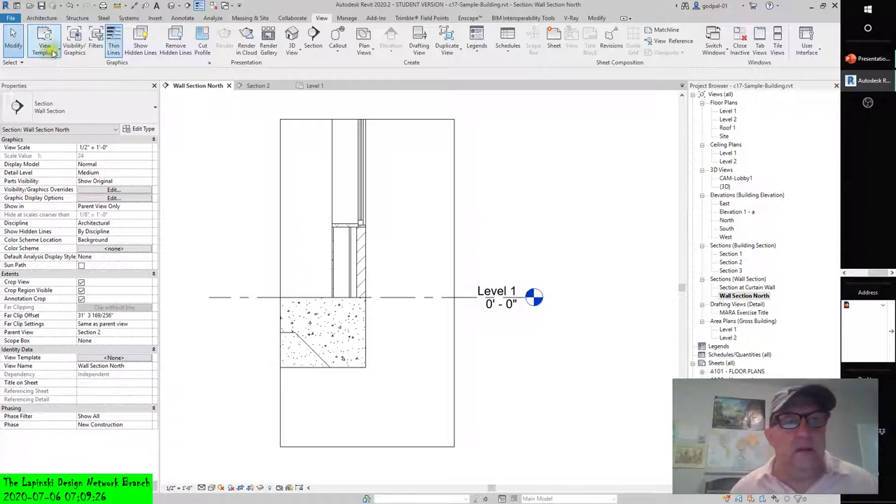
# - Draw 5 1/2" batt insulation in the wall cavity from below the window down to Level 1
pyautogui.click(182, 17)
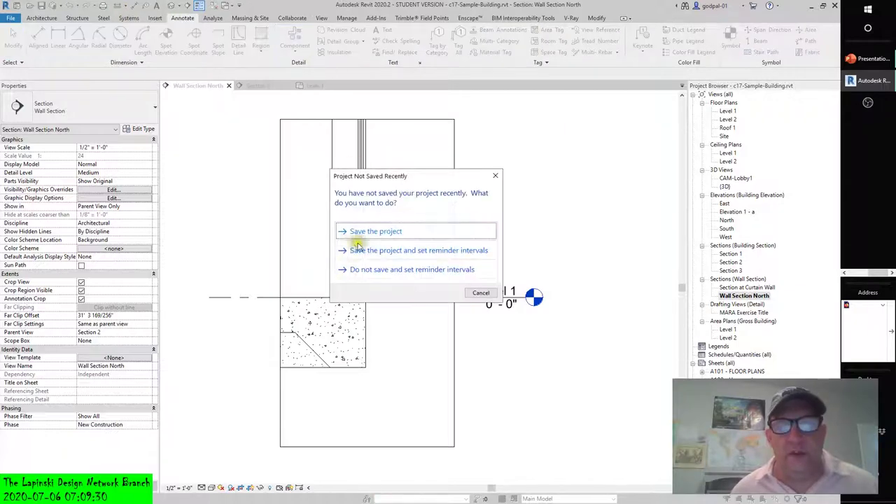
pyautogui.click(480, 292)
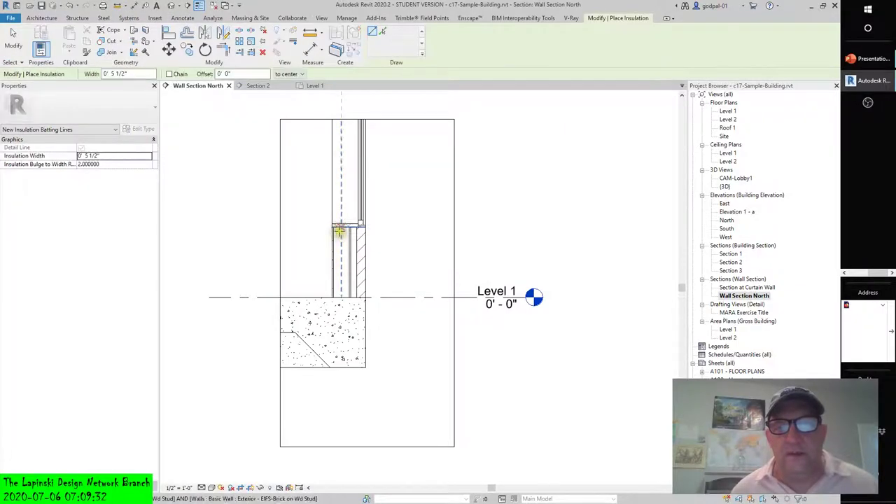
pyautogui.click(348, 226)
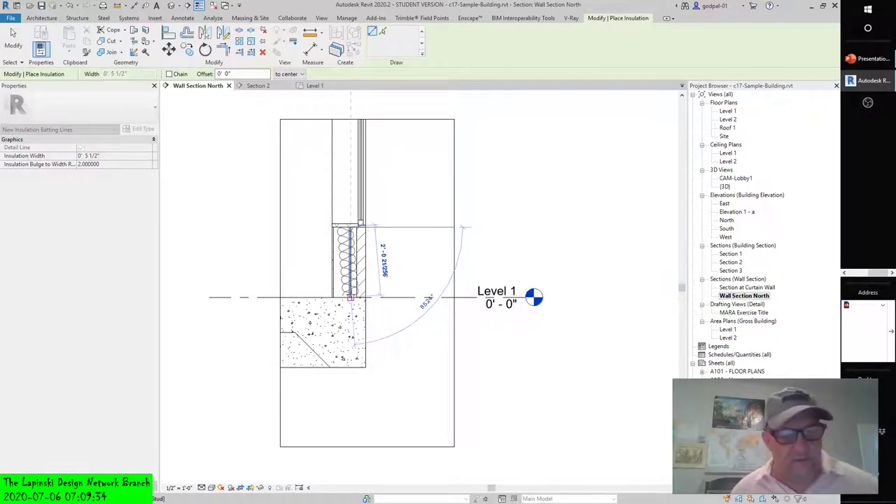
pyautogui.press('Escape')
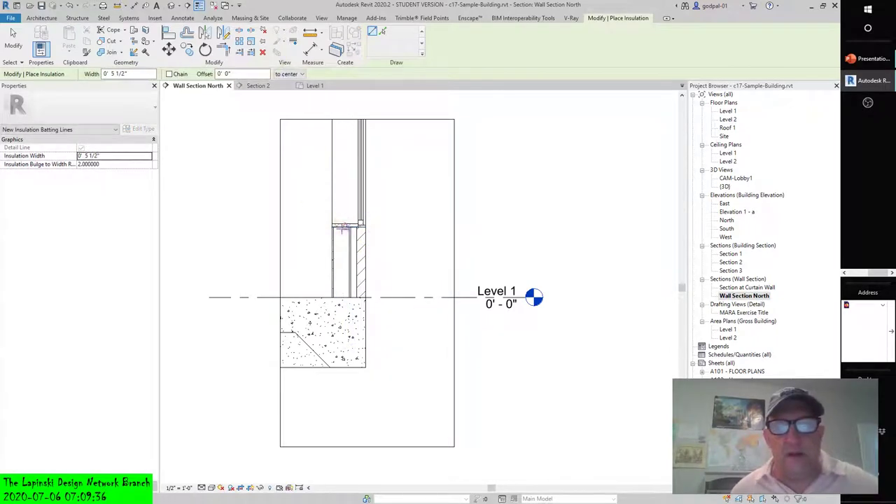
pyautogui.click(342, 227)
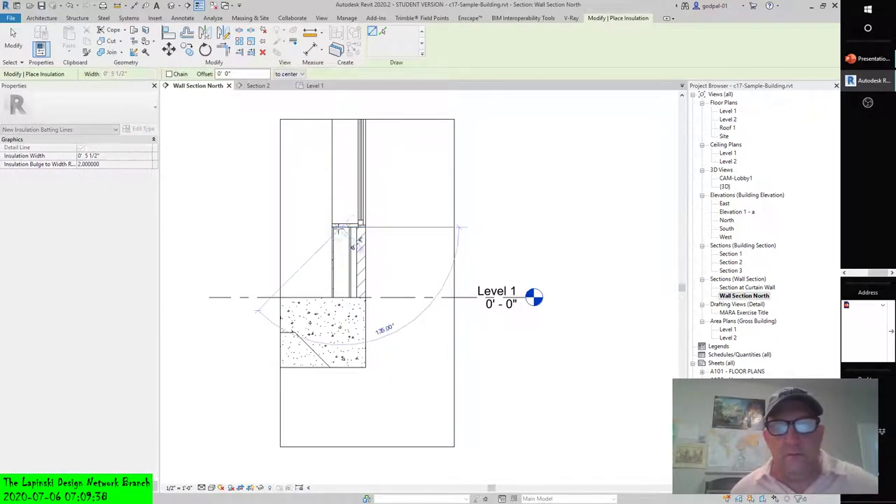
pyautogui.click(338, 288)
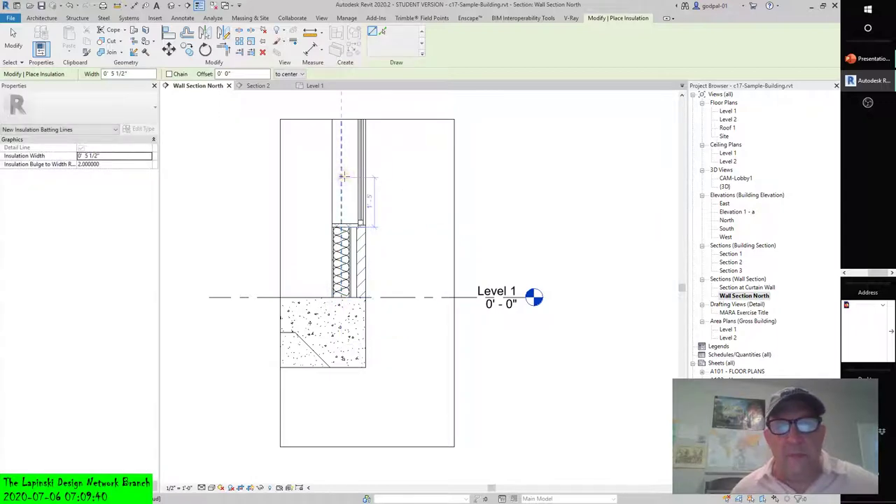
pyautogui.press('Escape')
pyautogui.click(362, 178)
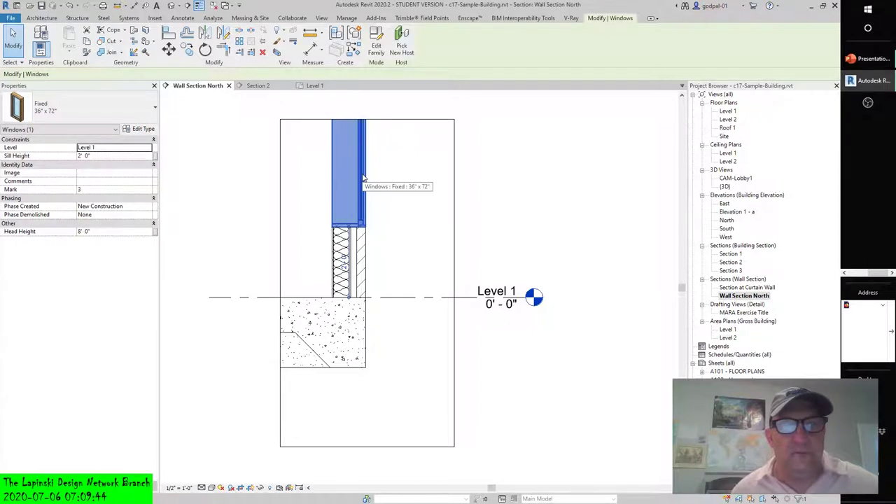
pyautogui.press('Escape')
# - Undo the insulation, browse the Detail Group, Component and Region options, then start a Thin Lines detail line
pyautogui.scroll(2, 350, 245)
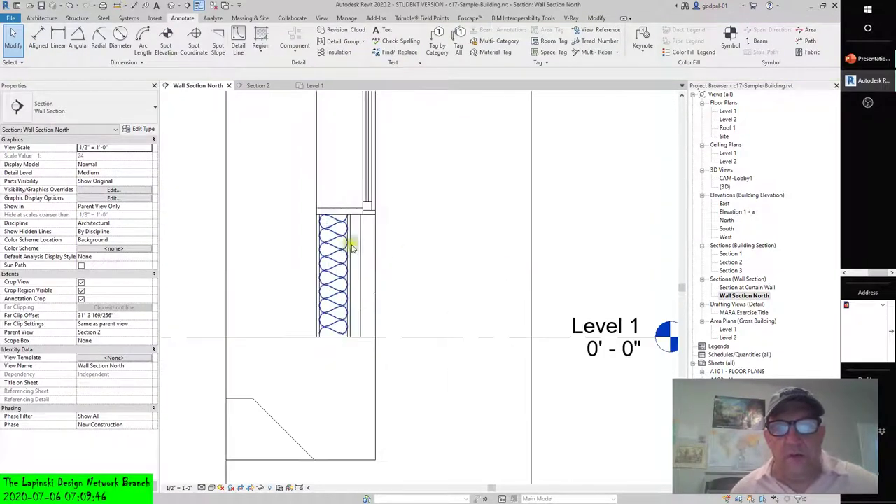
pyautogui.click(77, 5)
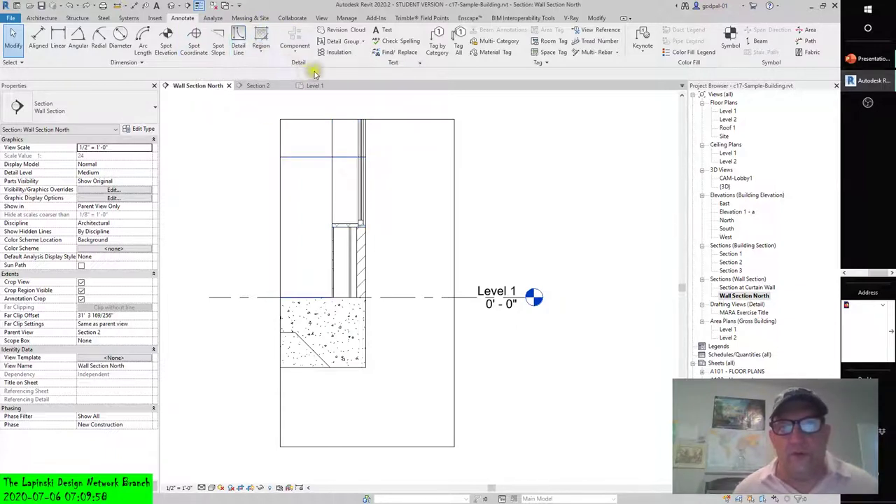
pyautogui.click(363, 42)
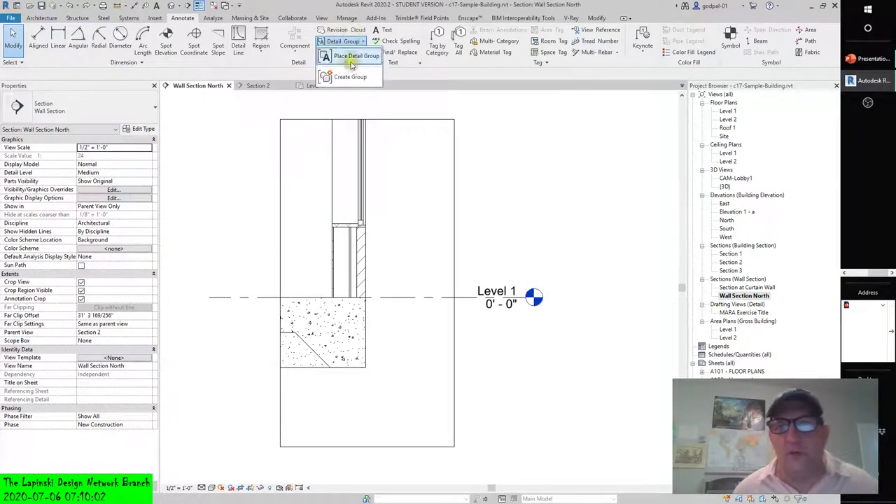
pyautogui.click(294, 56)
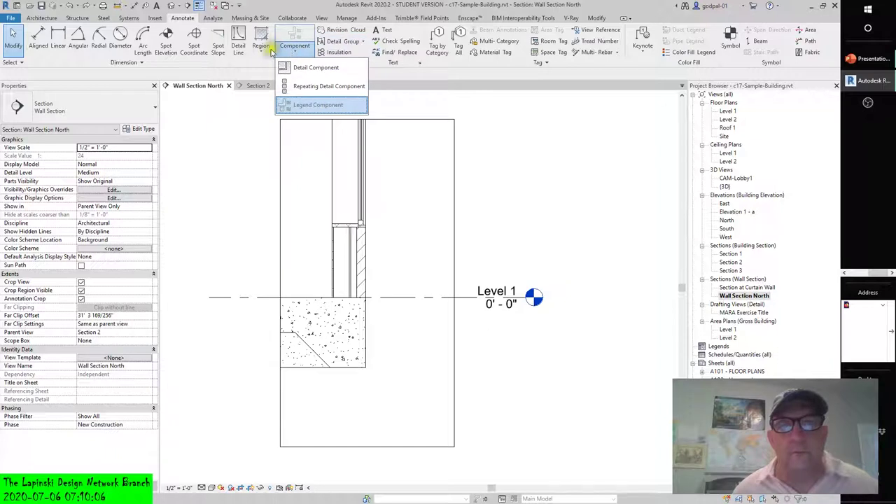
pyautogui.click(261, 55)
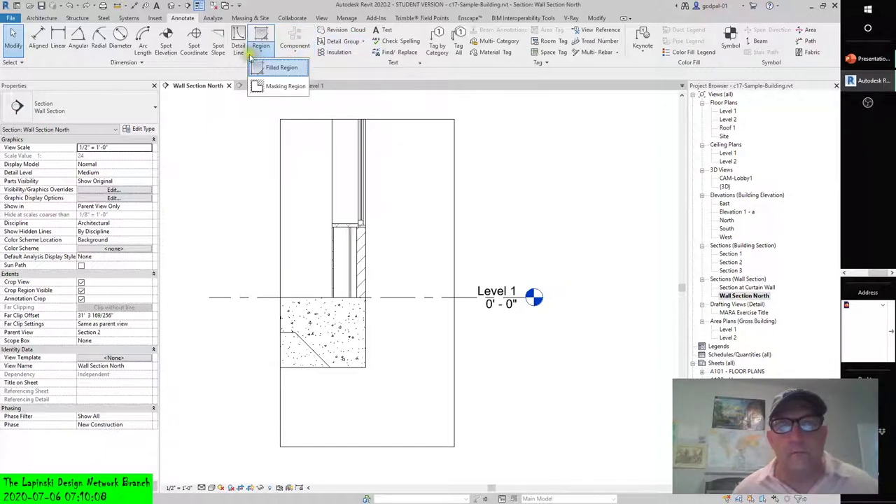
pyautogui.click(238, 37)
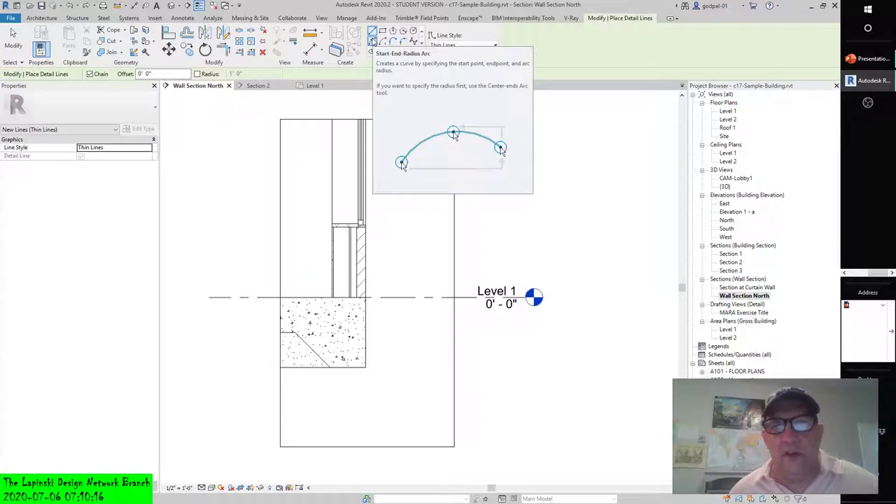
# - Cancel the Place Detail Lines command in the Wall Section North view
pyautogui.press('Escape')
pyautogui.press('Escape')
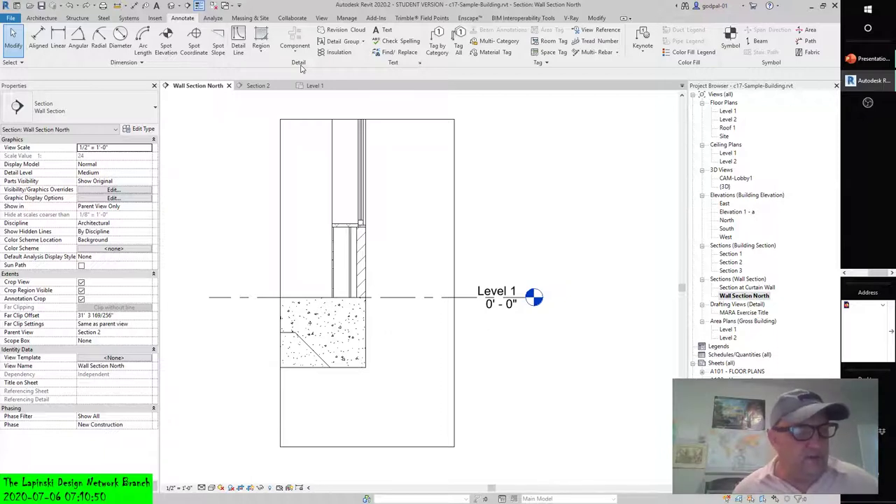
# - Switch to the Level 1 floor plan and select the wall at the top of the plan
pyautogui.doubleClick(729, 111)
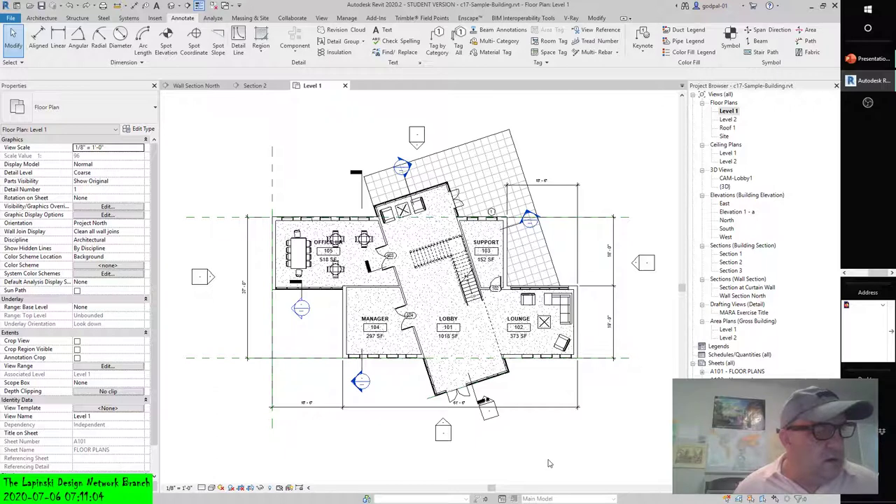
pyautogui.click(445, 221)
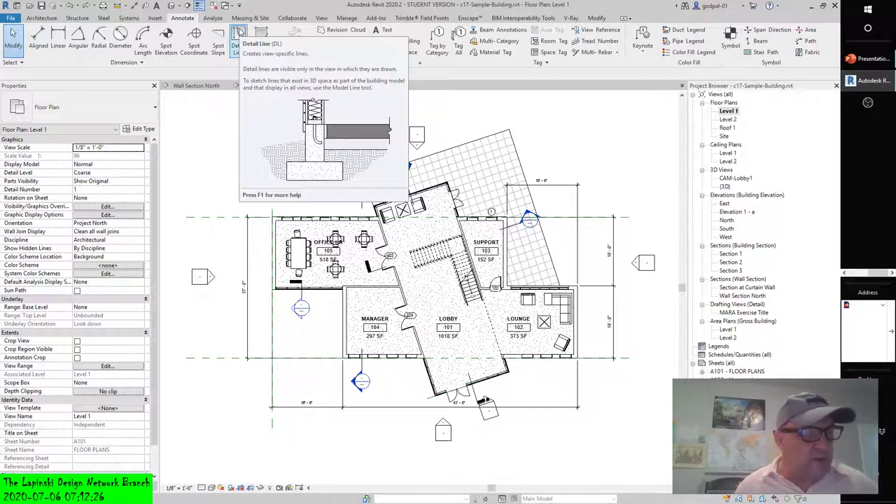
# - Start a detail line on Level 1 and drop down the Line Style list, currently Thin Lines
pyautogui.click(239, 36)
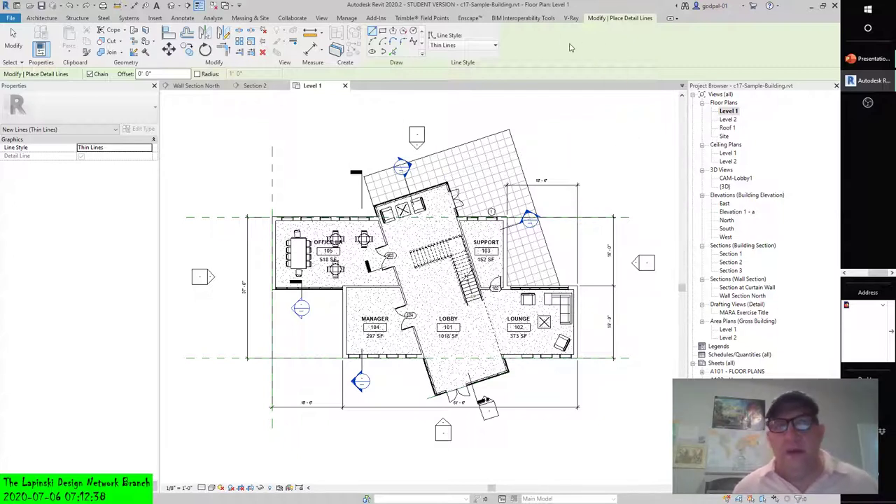
pyautogui.click(495, 46)
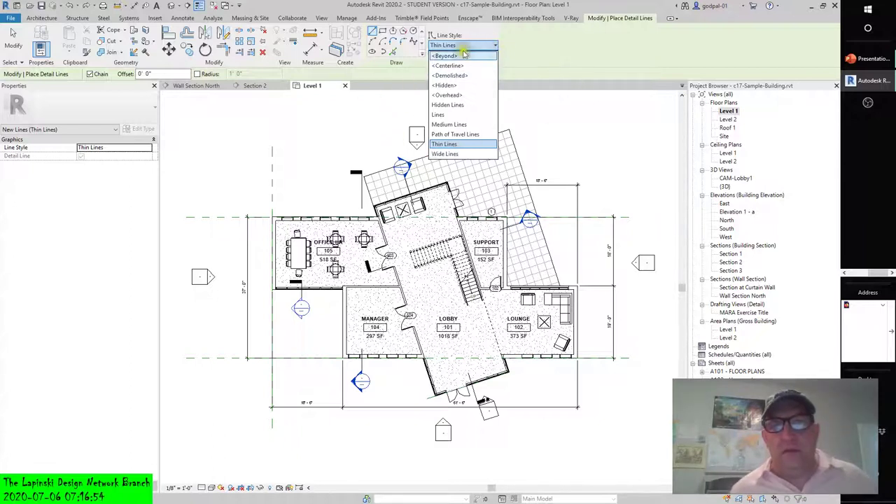
pyautogui.click(540, 38)
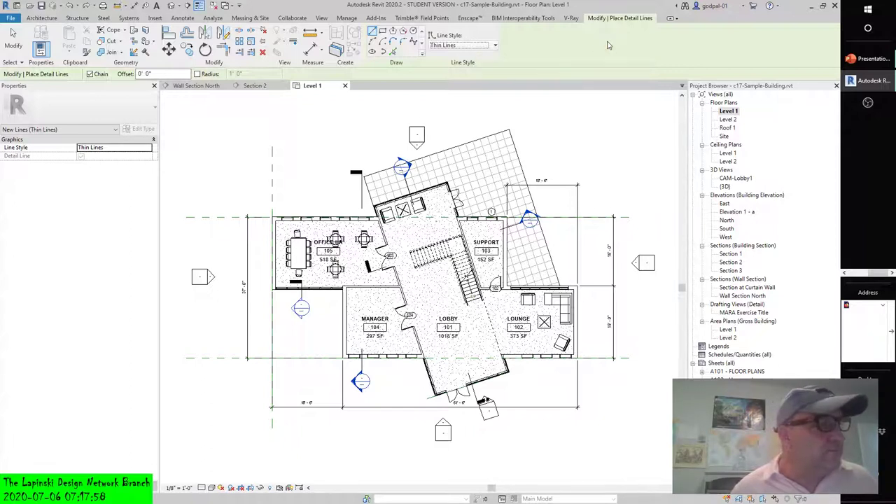
pyautogui.click(494, 47)
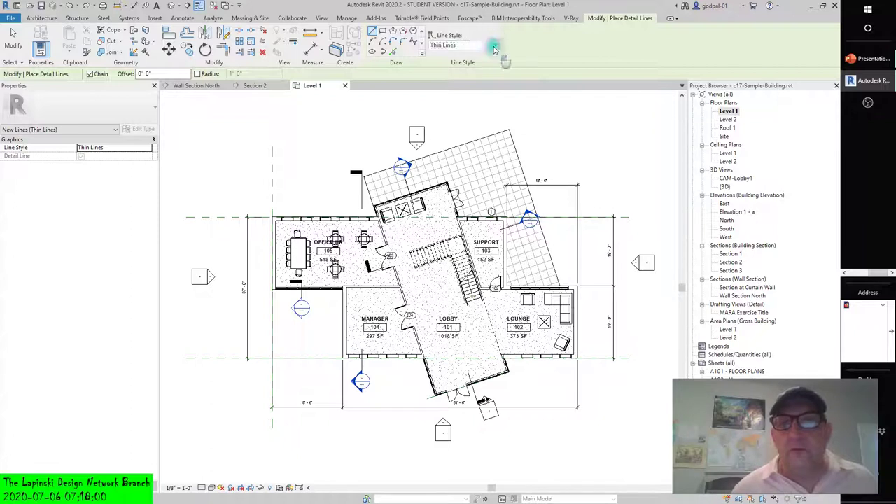
pyautogui.click(495, 47)
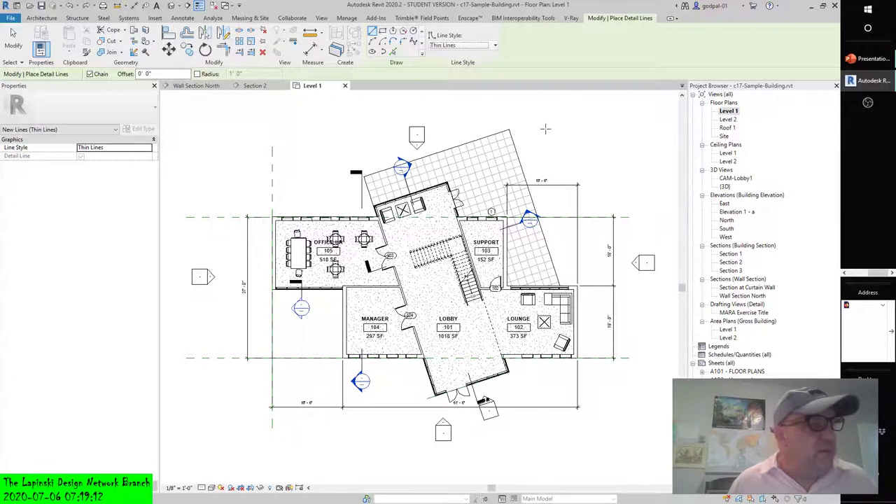
# - Open the Line Styles dialog from Manage > Additional Settings
pyautogui.click(346, 17)
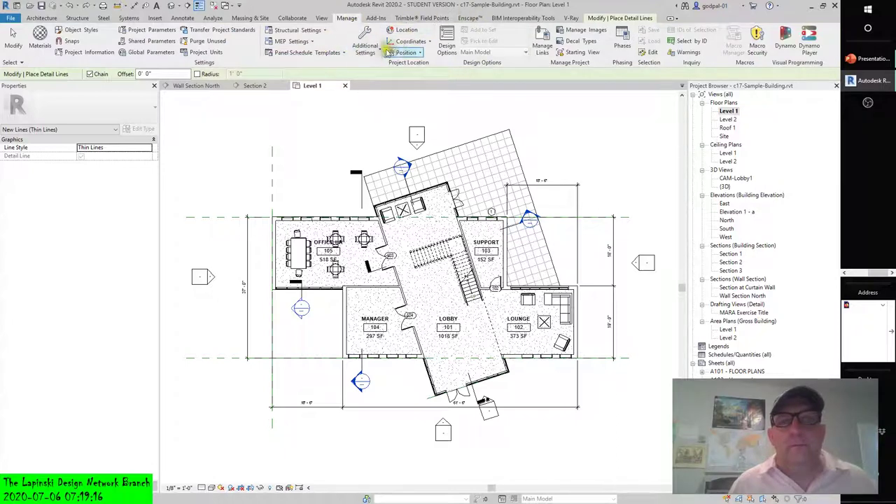
pyautogui.click(364, 49)
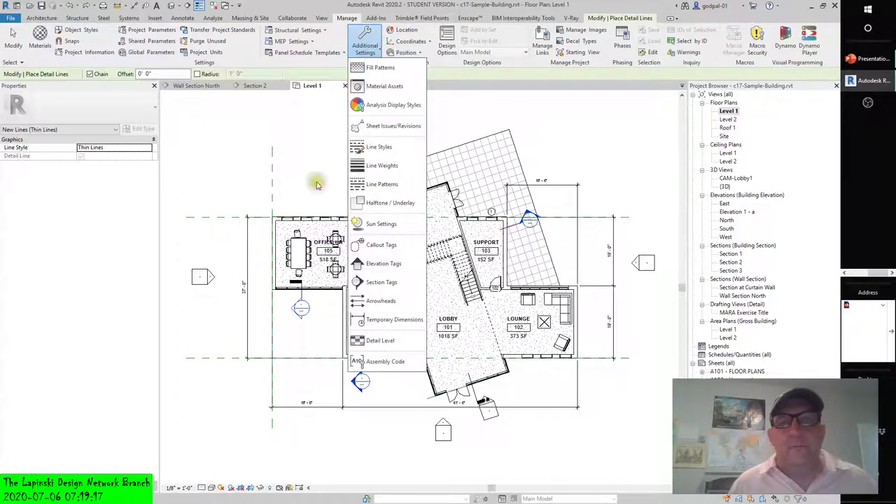
pyautogui.click(365, 147)
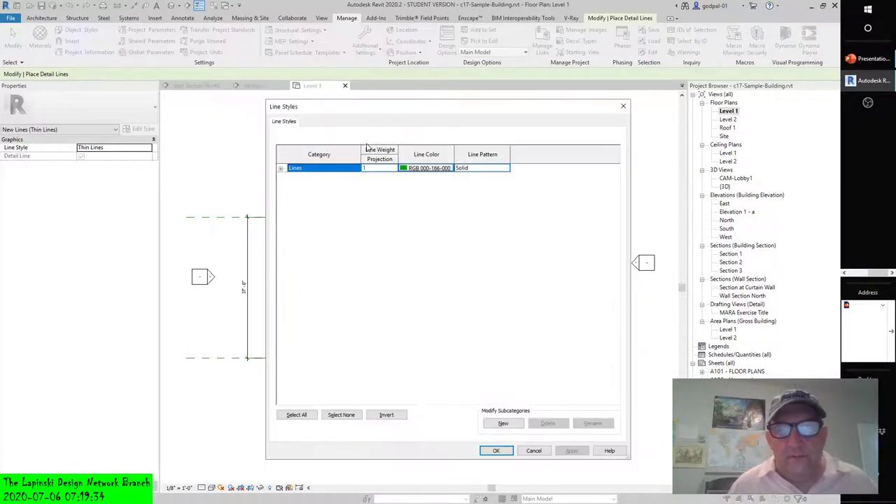
# - Expand the Lines category and open its Line Pattern dropdown
pyautogui.click(281, 169)
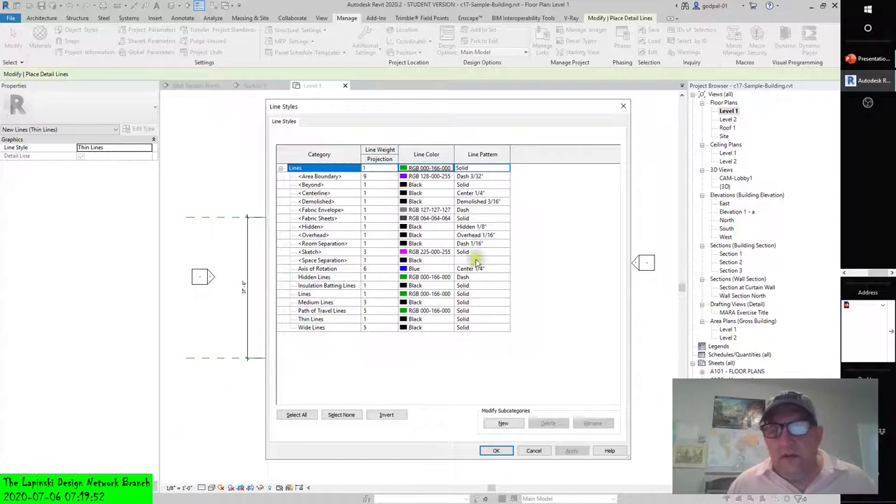
pyautogui.click(506, 169)
pyautogui.click(505, 169)
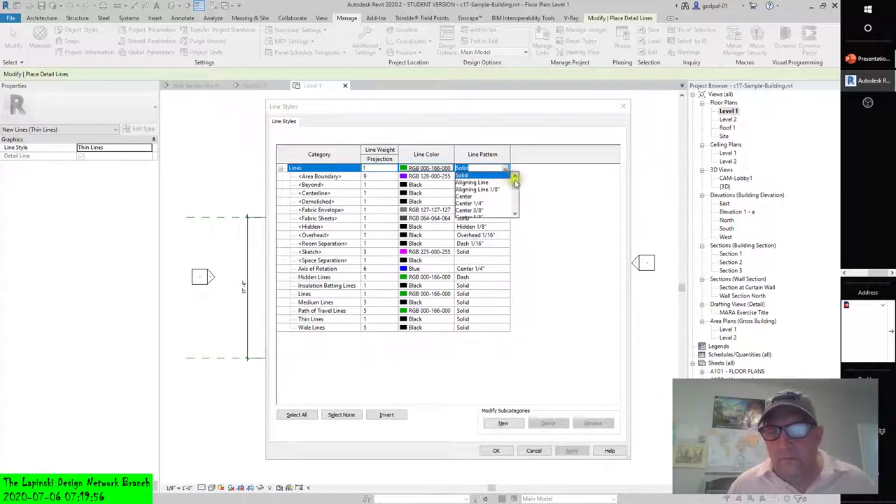
# - Scroll through the line patterns, keep Solid for Lines, and cancel the Line Styles dialog
pyautogui.click(515, 215)
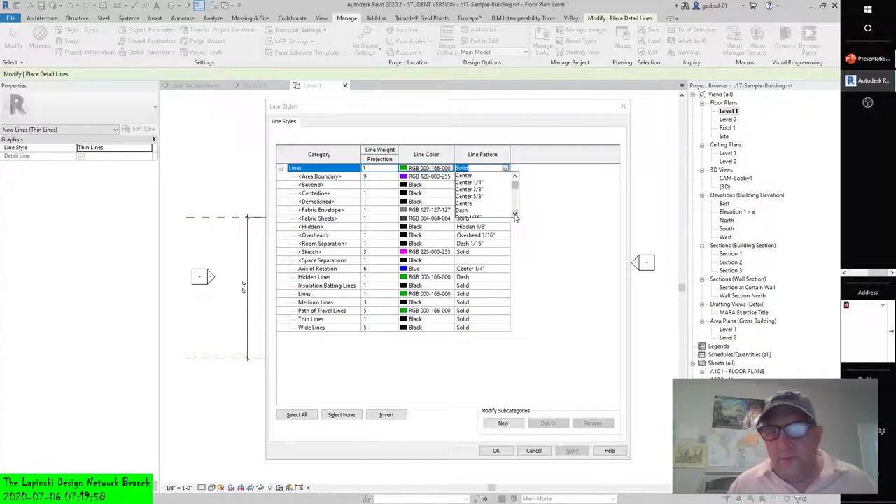
pyautogui.click(515, 215)
pyautogui.click(515, 215)
pyautogui.click(515, 215)
pyautogui.click(514, 215)
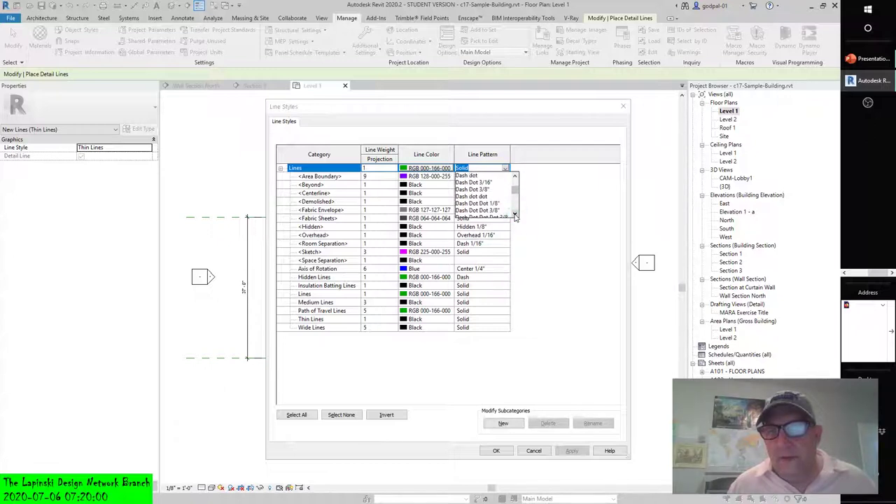
pyautogui.click(514, 215)
pyautogui.click(515, 215)
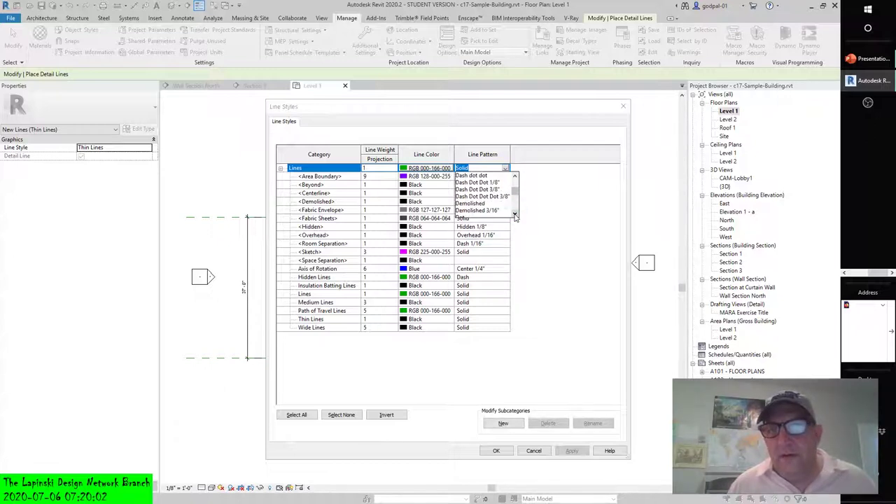
pyautogui.click(515, 215)
pyautogui.click(515, 215)
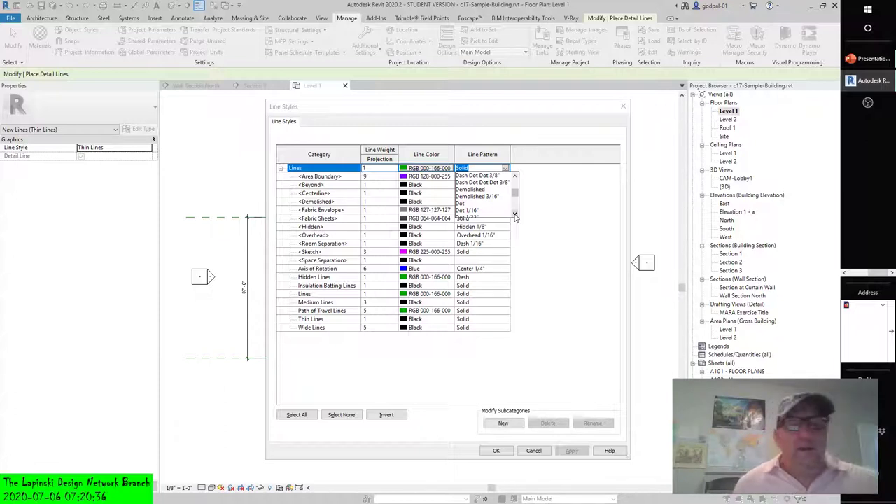
pyautogui.click(590, 213)
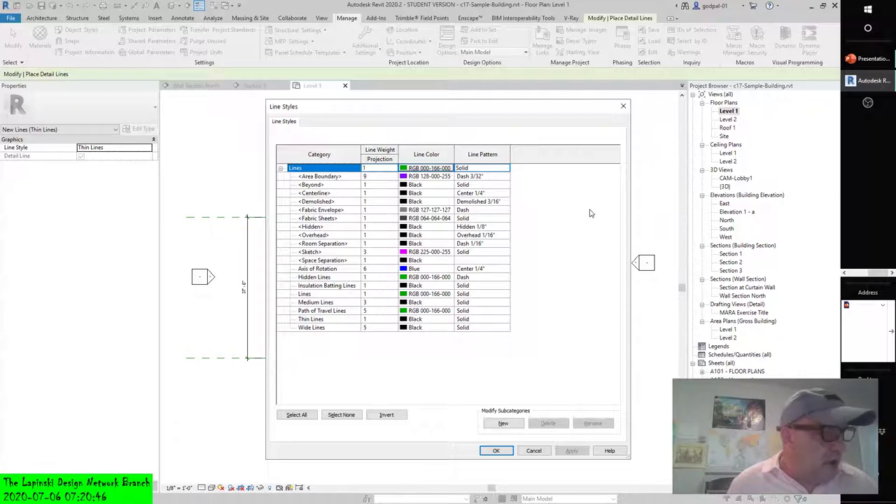
pyautogui.click(535, 452)
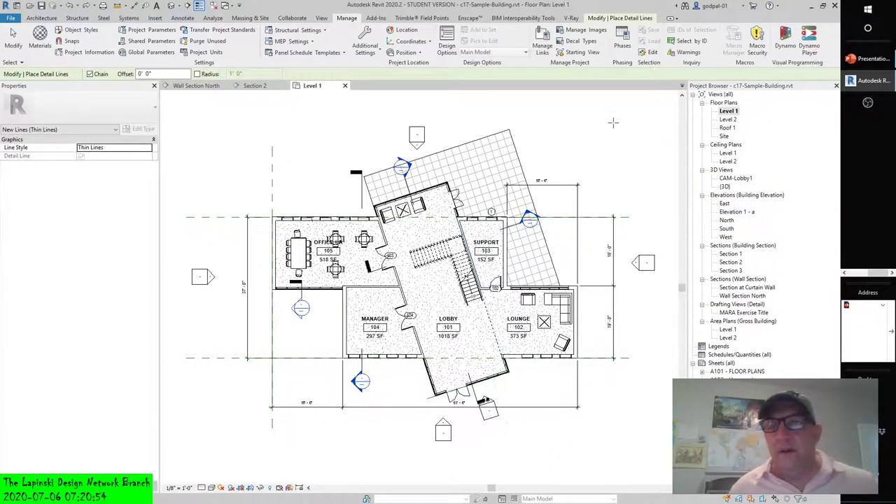
# - Switch the ribbon to the Annotate tools over the Level 1 plan
pyautogui.click(180, 19)
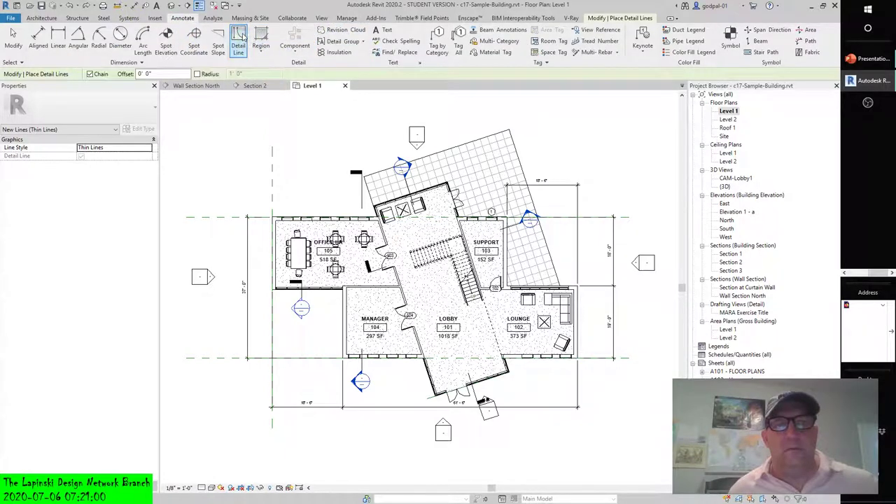
# - Show the Modify | Place Detail Lines tab with its Draw shapes and Thin Lines style
pyautogui.click(605, 19)
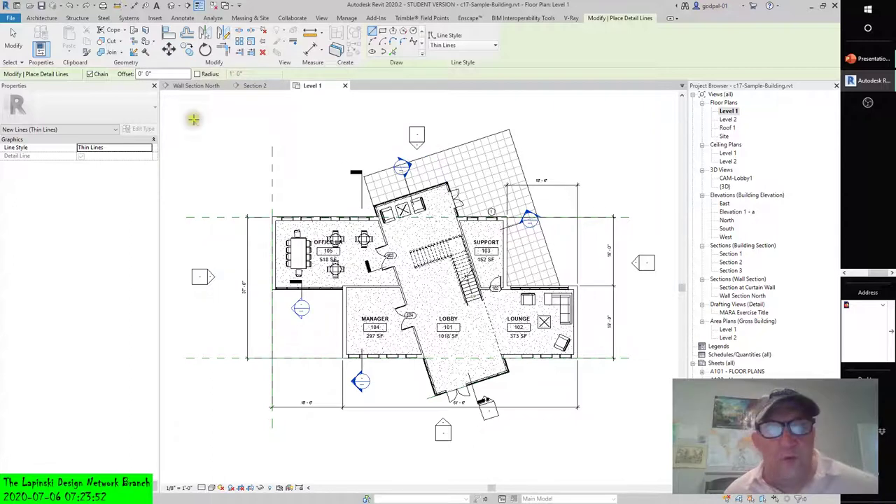
# - Exit detail line placement, try dragging the west elevation marker, then undo the drag
pyautogui.click(13, 43)
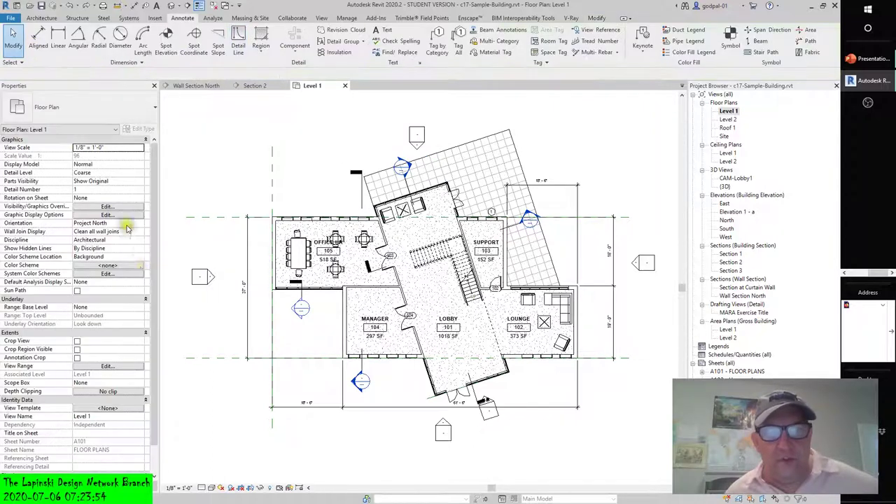
pyautogui.click(202, 277)
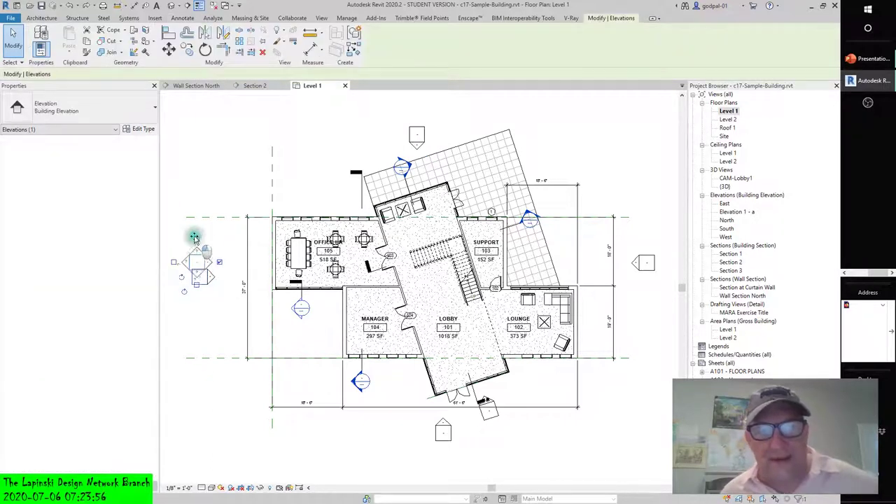
pyautogui.moveTo(194, 238); pyautogui.dragTo(188, 95)
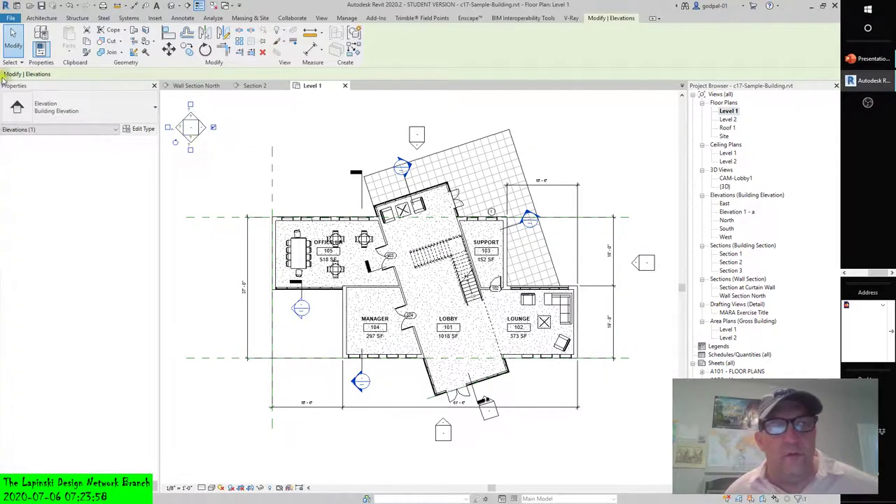
pyautogui.click(67, 5)
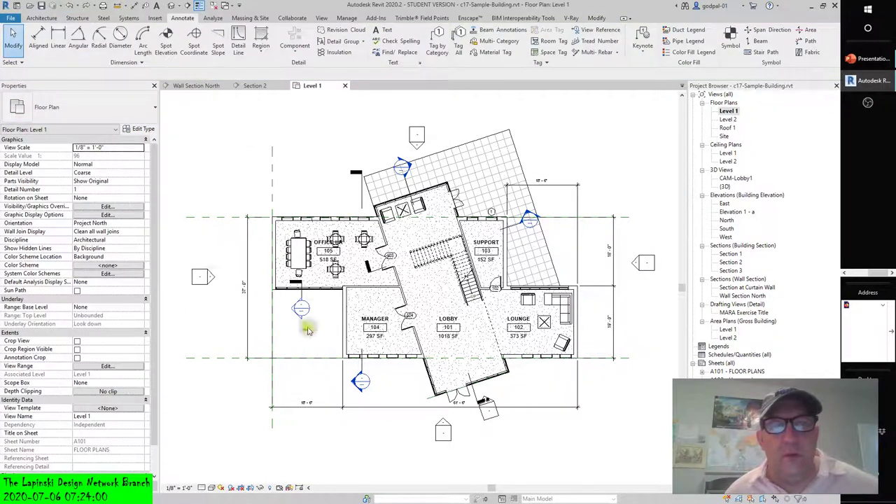
# - Window-select the west elevation marker and move it a short distance up
pyautogui.moveTo(181, 247)
pyautogui.mouseDown()
pyautogui.moveTo(234, 323)
pyautogui.moveTo(224, 312)
pyautogui.mouseUp()
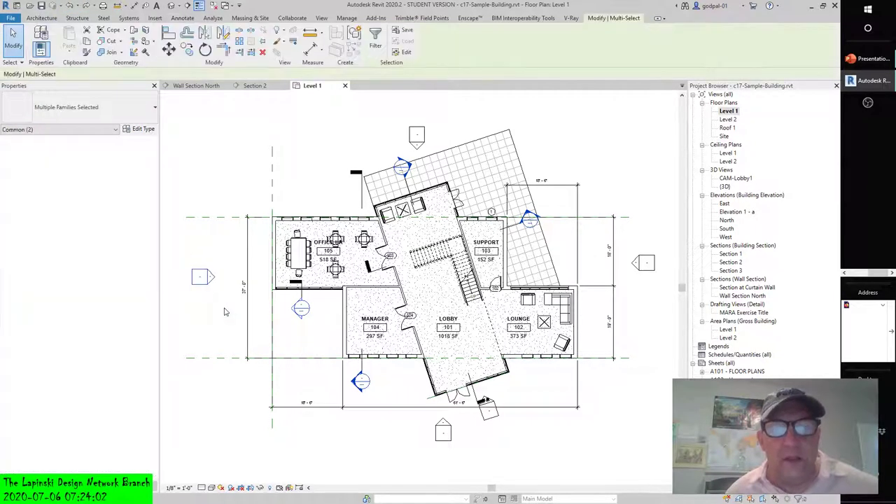
pyautogui.click(169, 49)
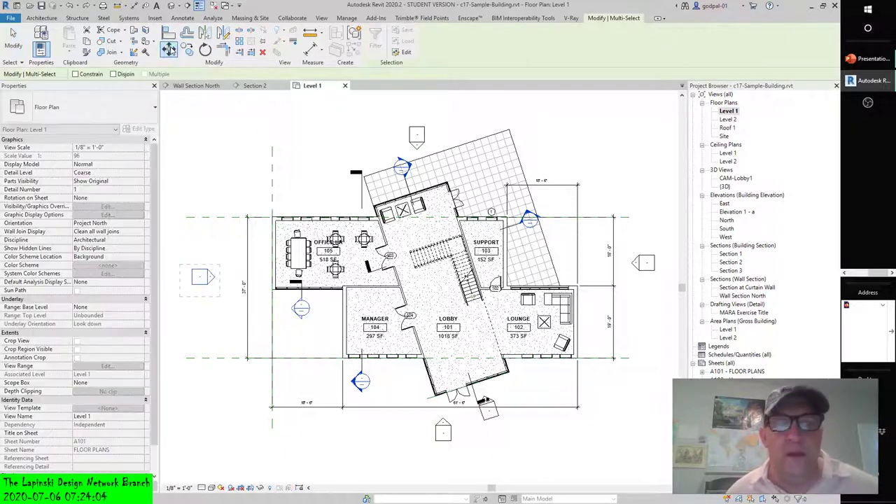
pyautogui.click(191, 280)
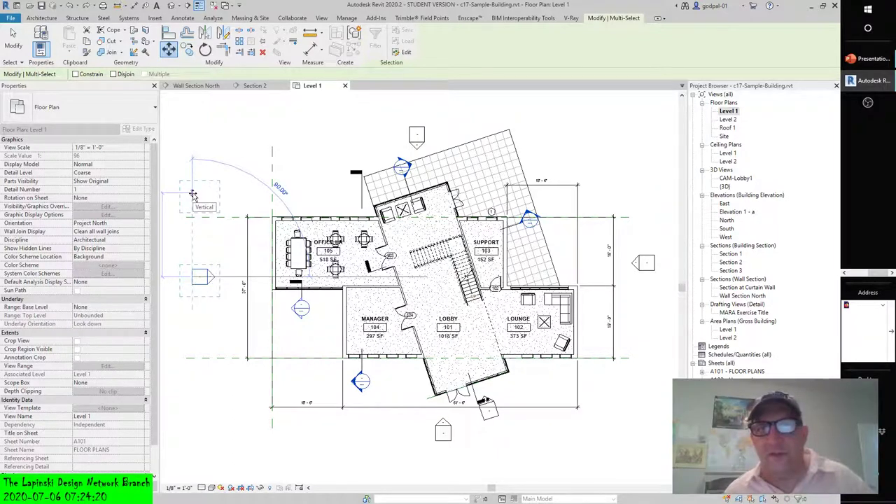
pyautogui.click(193, 196)
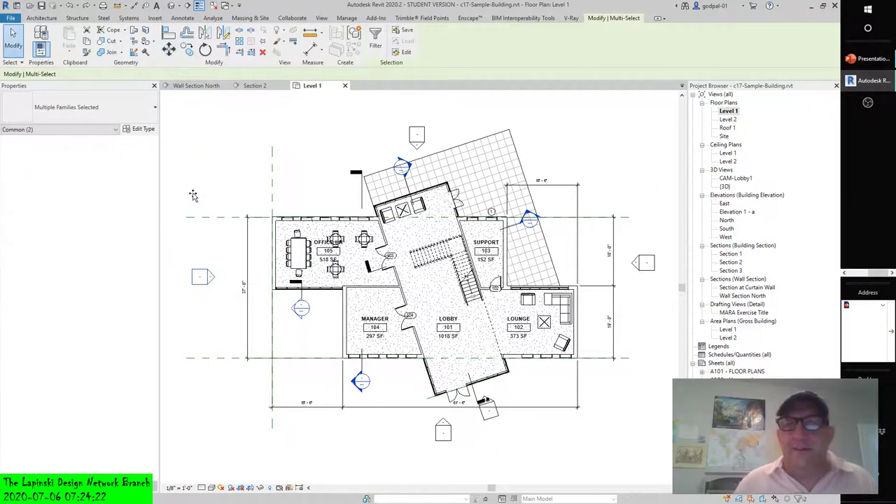
# - Deselect the elevation marker and cancel the Project Not Saved Recently reminder without saving
pyautogui.click(213, 187)
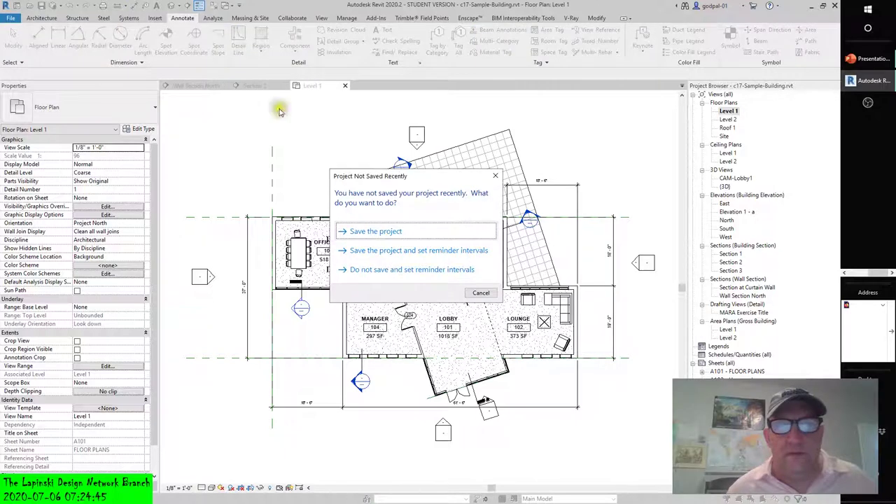
pyautogui.click(481, 293)
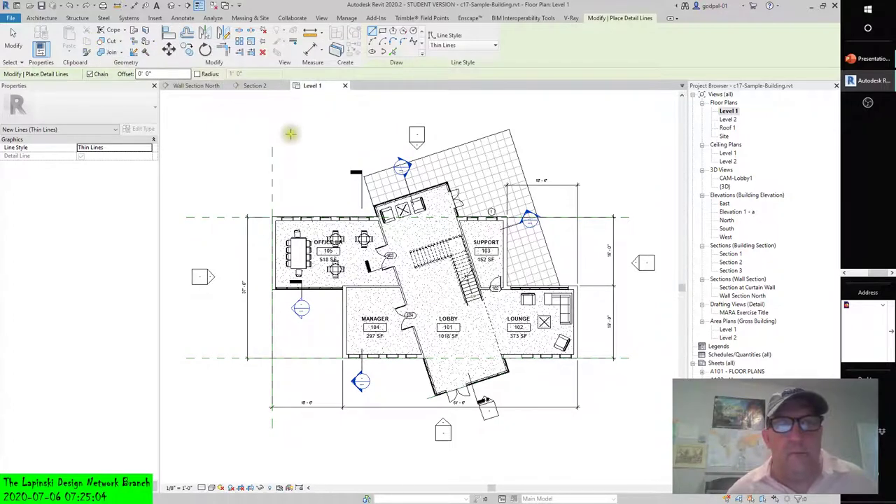
# - Exit Detail Line and switch to the Offset tool for a 1' 0" numerical copy
pyautogui.click(187, 32)
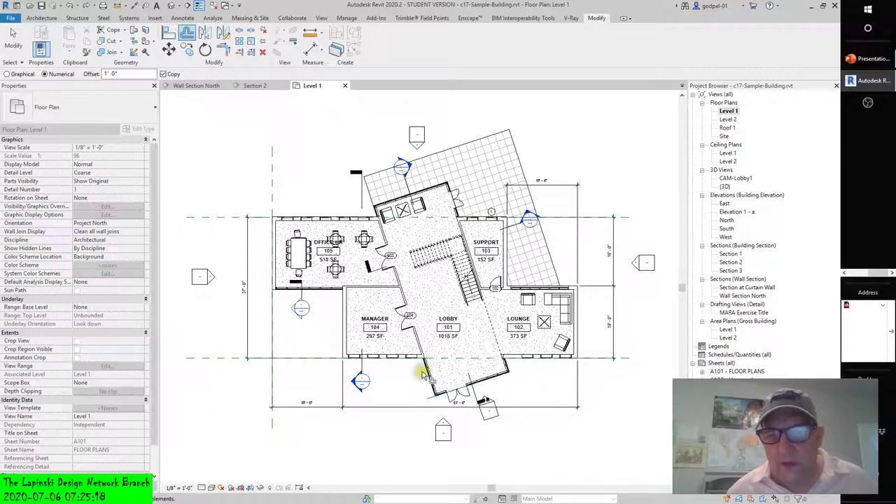
# - Offset a 1' 0" copy of the angled curtain wall to its left side
pyautogui.scroll(8, 425, 390)
pyautogui.scroll(2, 425, 391)
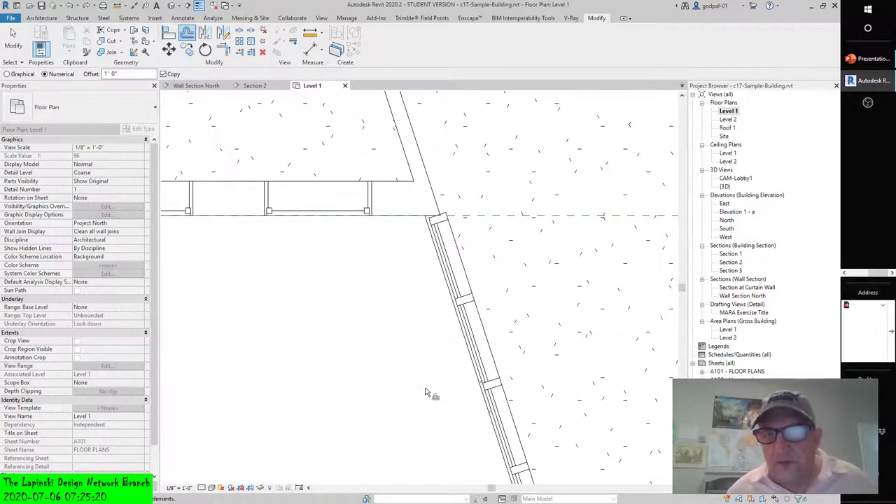
pyautogui.click(481, 356)
pyautogui.click(479, 359)
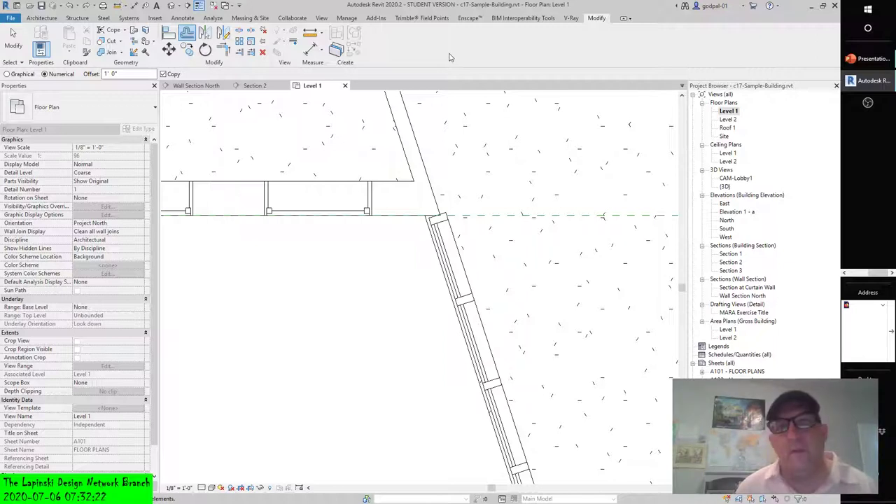
# - Bring the Debut Professional recorder window to the front and focus it from the taskbar
pyautogui.click(857, 276)
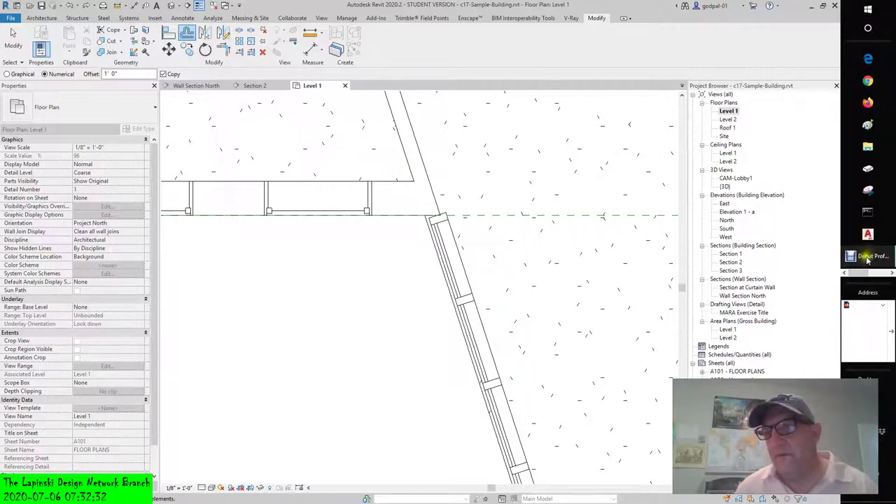
pyautogui.moveTo(867, 259)
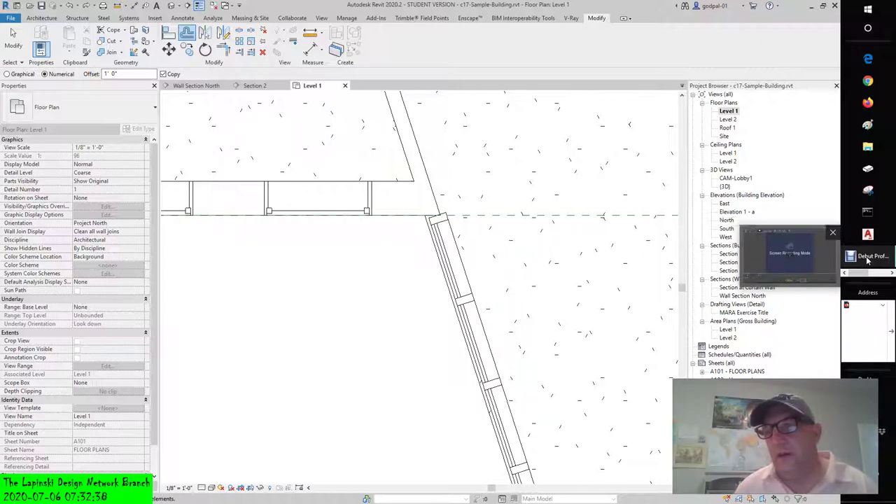
pyautogui.click(835, 255)
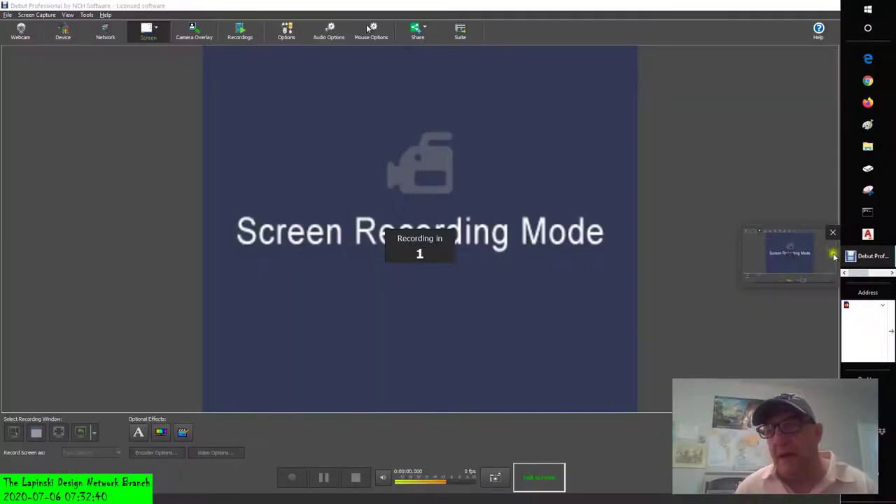
pyautogui.click(775, 257)
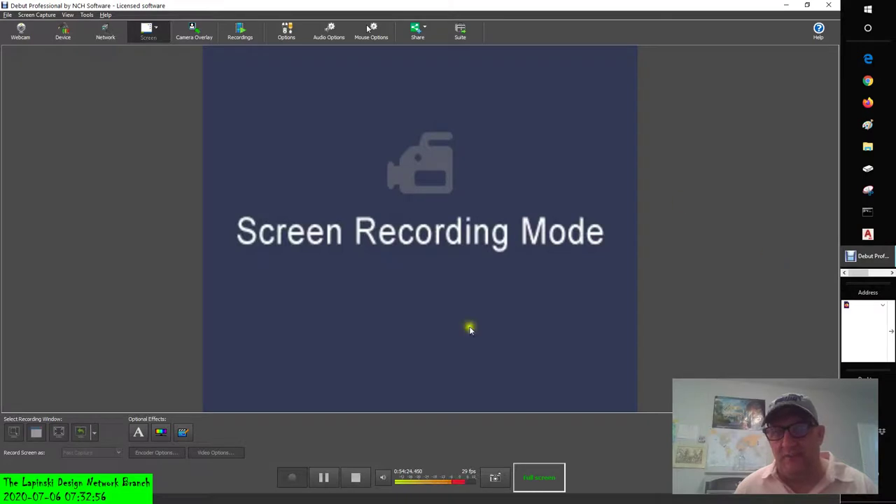